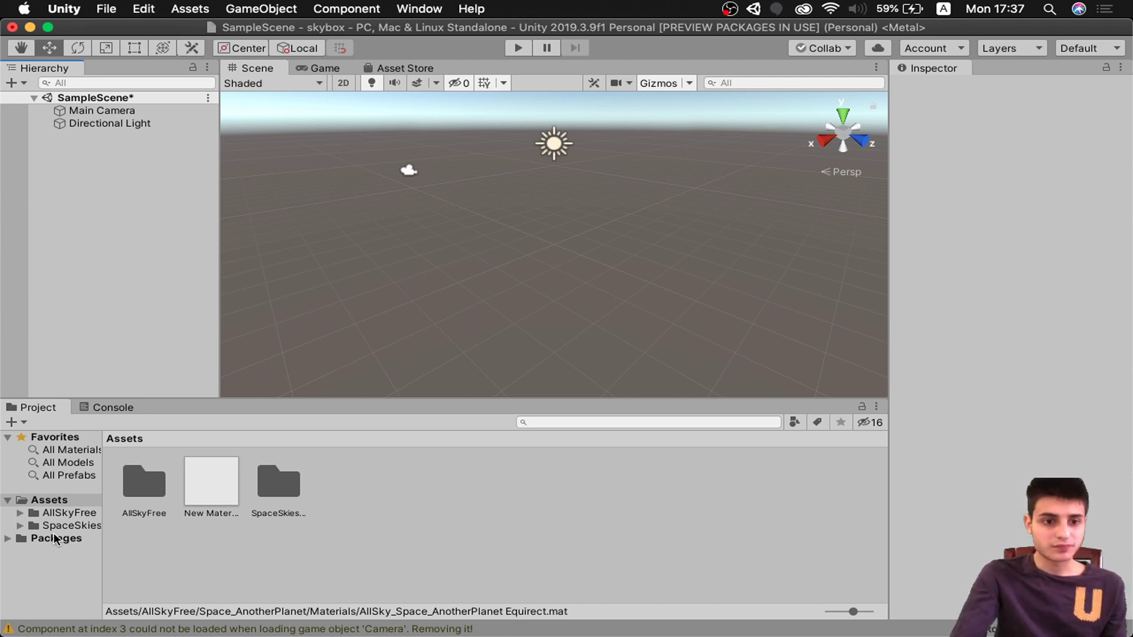
- Scroll through the Asset Store skybox search results, then return to the Unity editor
{"action": "mouse_move", "coordinate": [1, 444]}
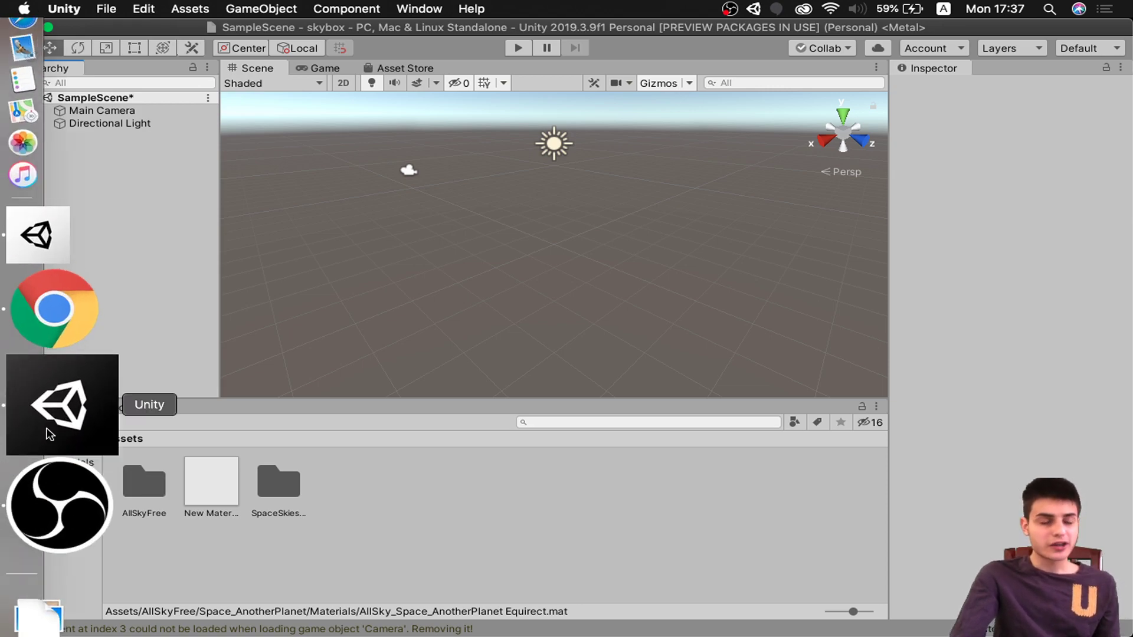
{"action": "left_click", "coordinate": [66, 387]}
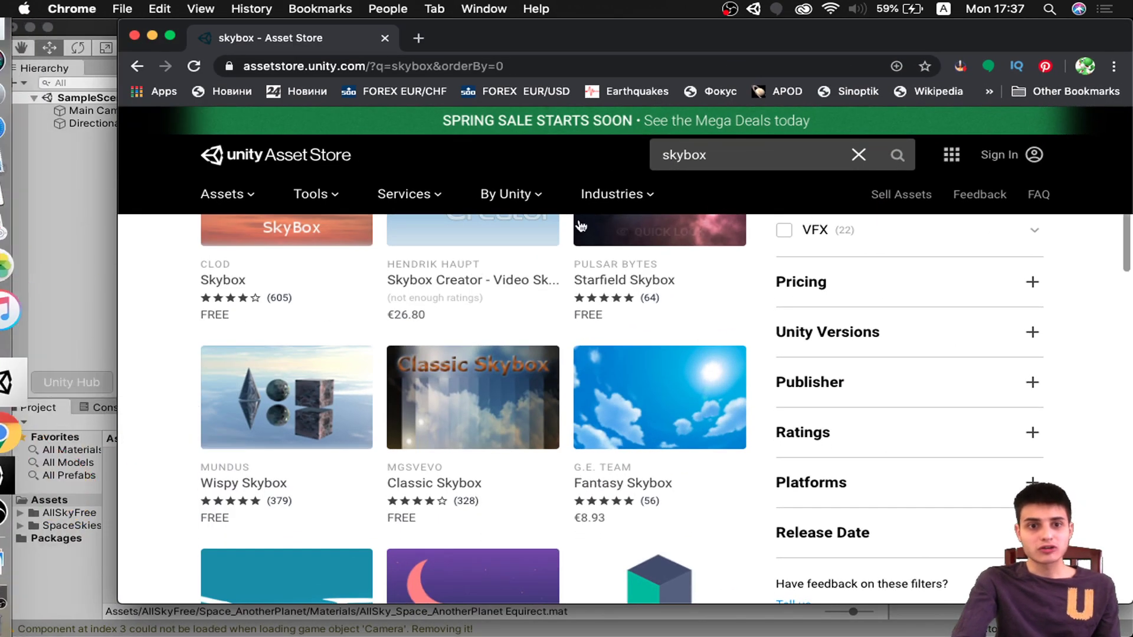
{"action": "scroll", "coordinate": [497, 343], "scroll_direction": "up", "scroll_amount": 5}
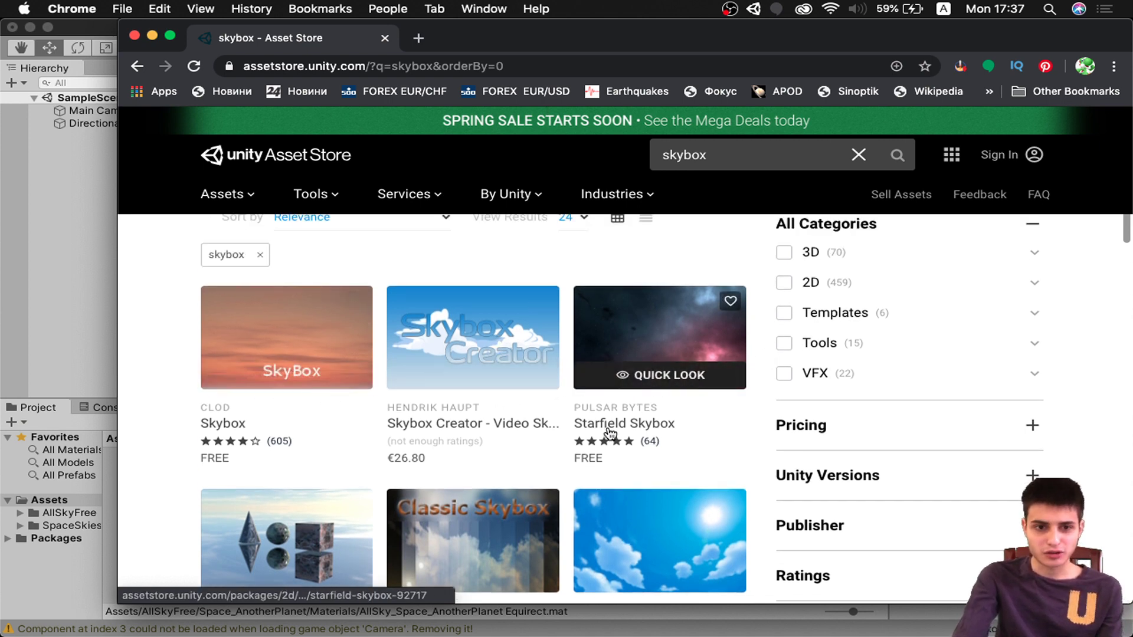
{"action": "scroll", "coordinate": [571, 425], "scroll_direction": "down", "scroll_amount": 3}
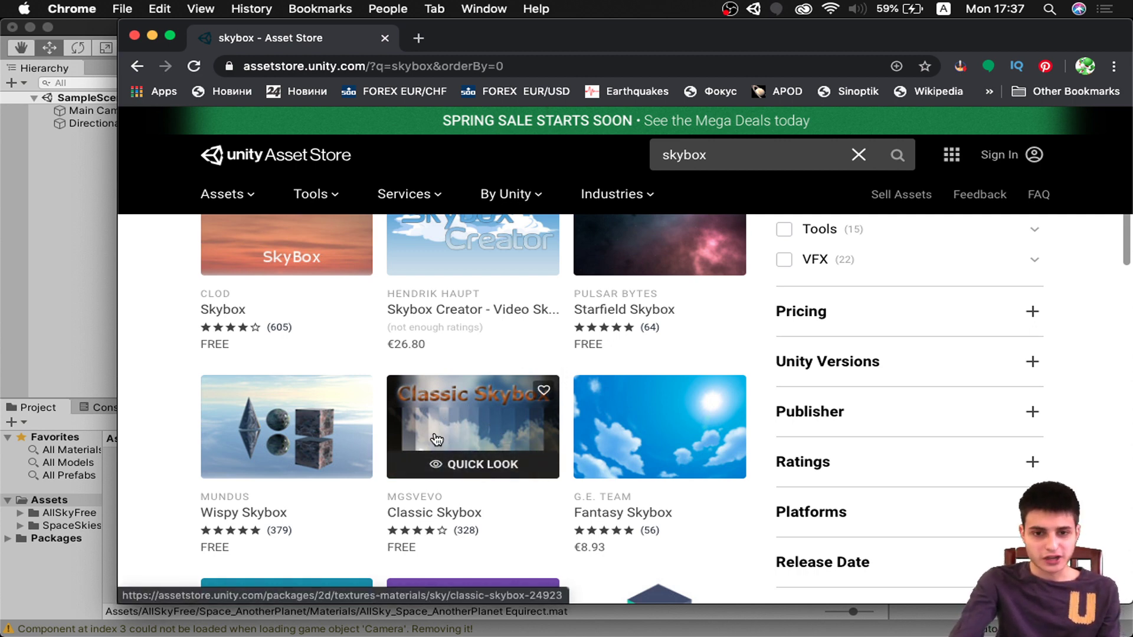
{"action": "scroll", "coordinate": [618, 430], "scroll_direction": "down", "scroll_amount": 2}
{"action": "scroll", "coordinate": [617, 430], "scroll_direction": "down", "scroll_amount": 5}
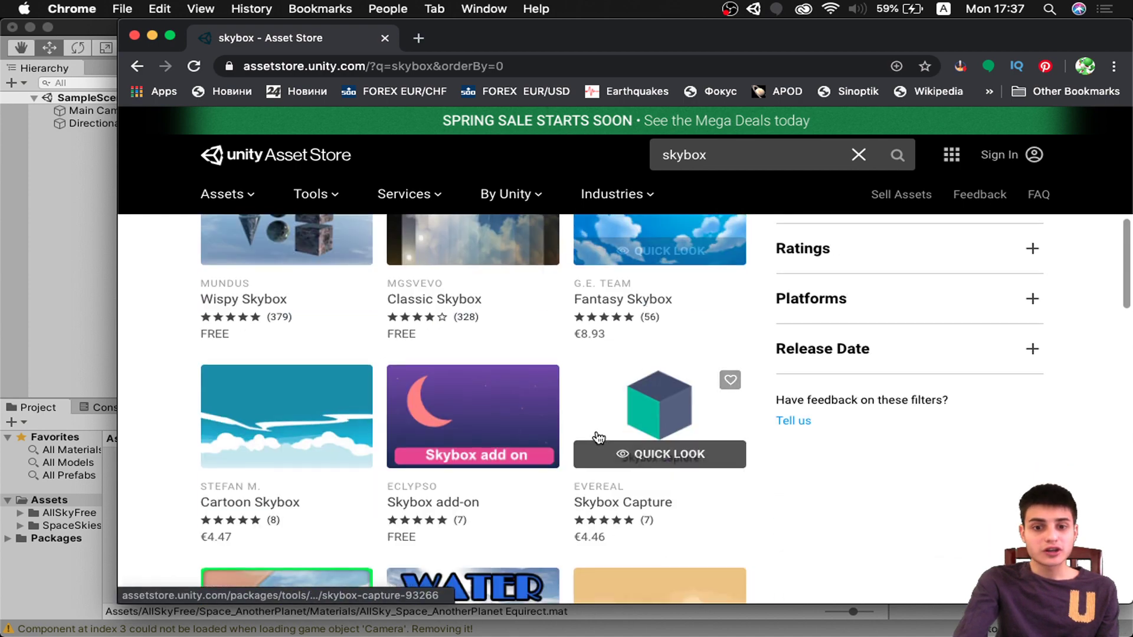
{"action": "scroll", "coordinate": [596, 436], "scroll_direction": "down", "scroll_amount": 5}
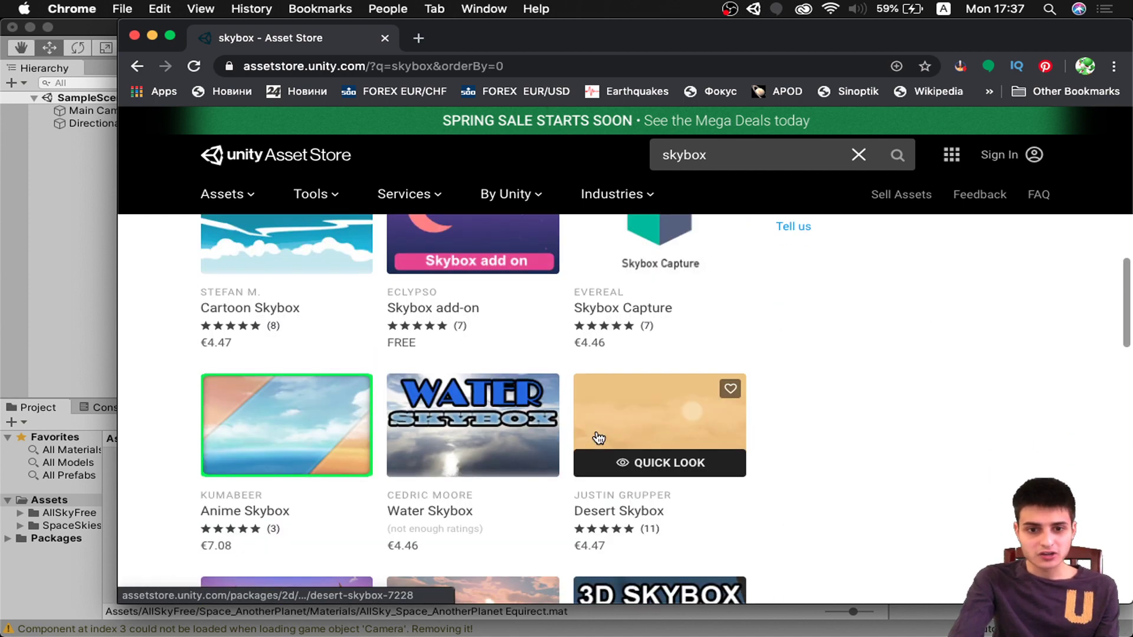
{"action": "scroll", "coordinate": [595, 435], "scroll_direction": "up", "scroll_amount": 15}
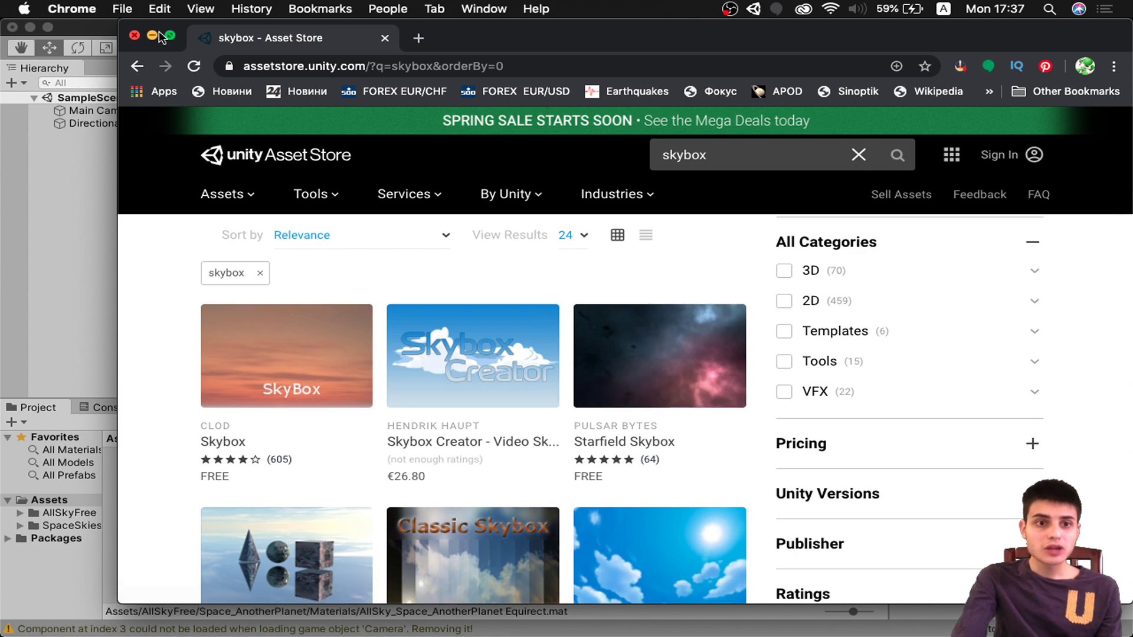
{"action": "left_click", "coordinate": [153, 36]}
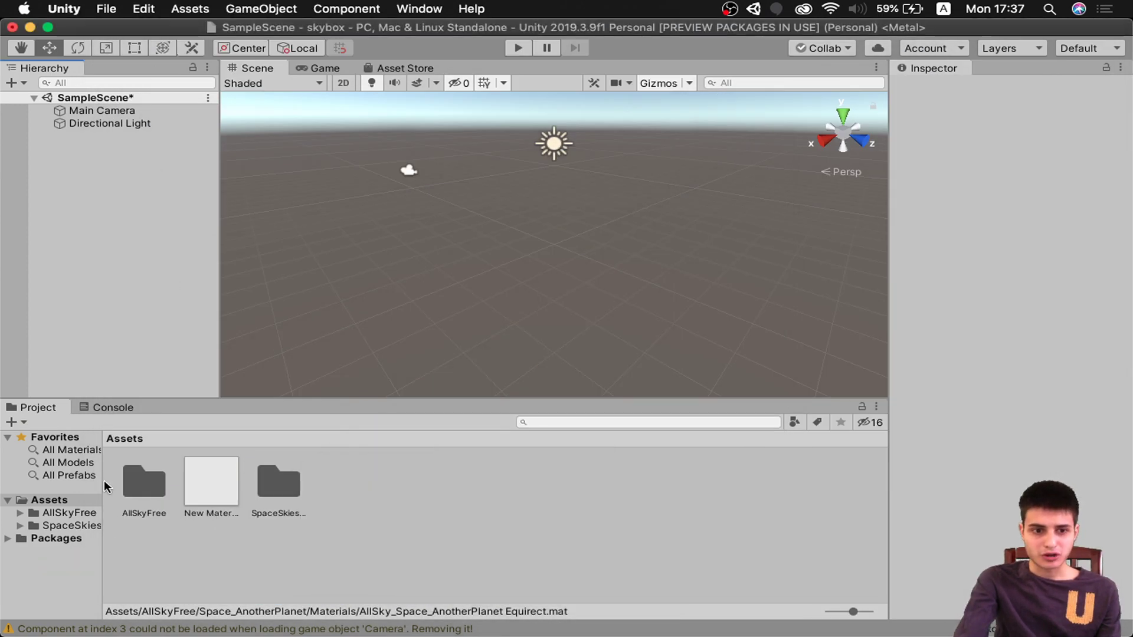
- Show the Pink_1K_Resolution material from SpaceSkies Free > Skybox_1 in the Inspector
{"action": "left_click", "coordinate": [70, 525]}
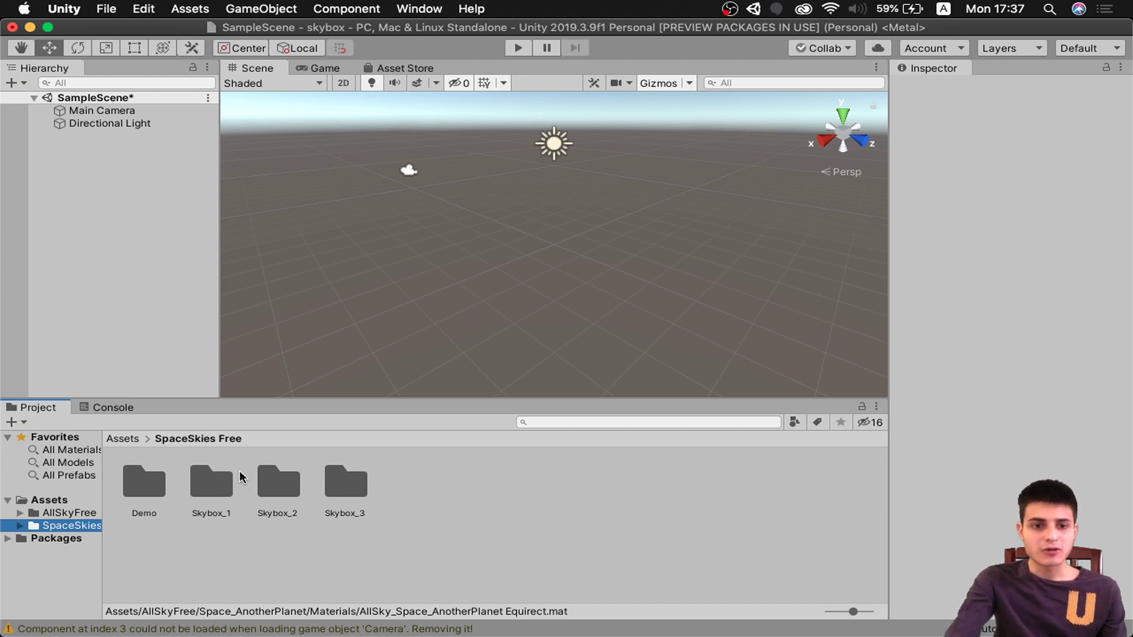
{"action": "double_click", "coordinate": [216, 485]}
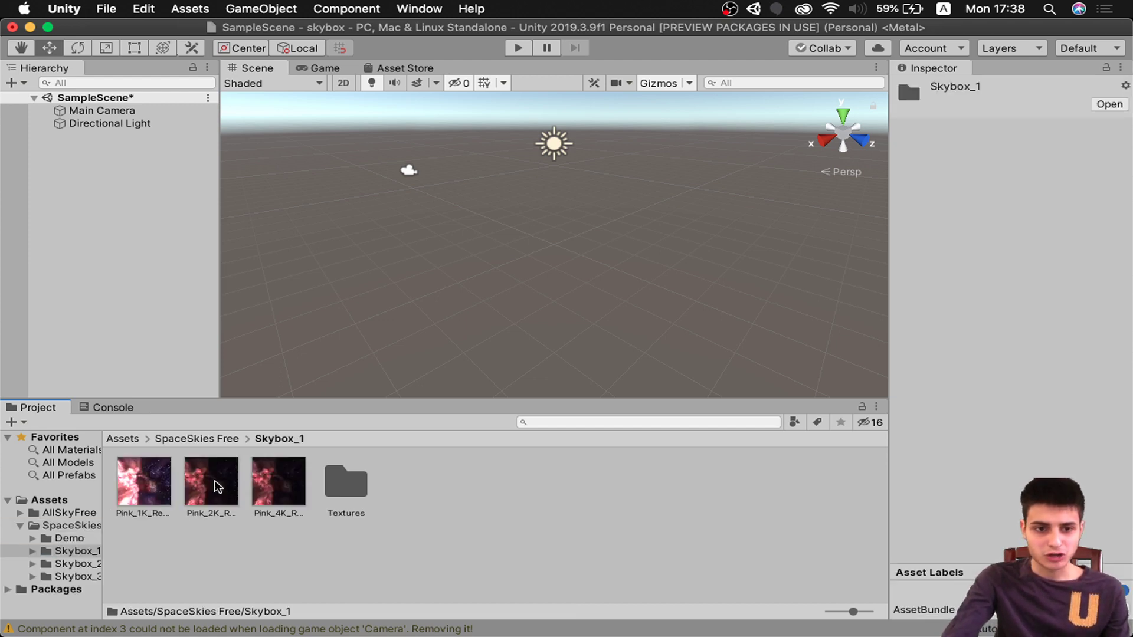
{"action": "left_click", "coordinate": [154, 486]}
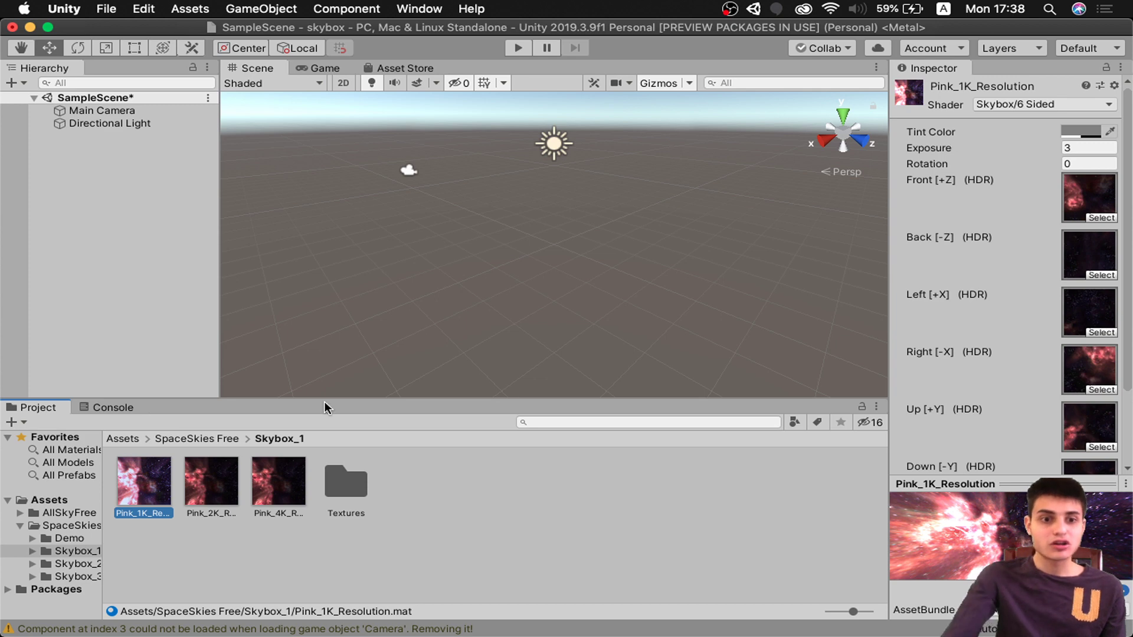
- Drag Pink_1K_Resolution into the scene as its sky and try exposure 1, 10, then 3
{"action": "left_click_drag", "start_coordinate": [154, 491], "coordinate": [384, 284]}
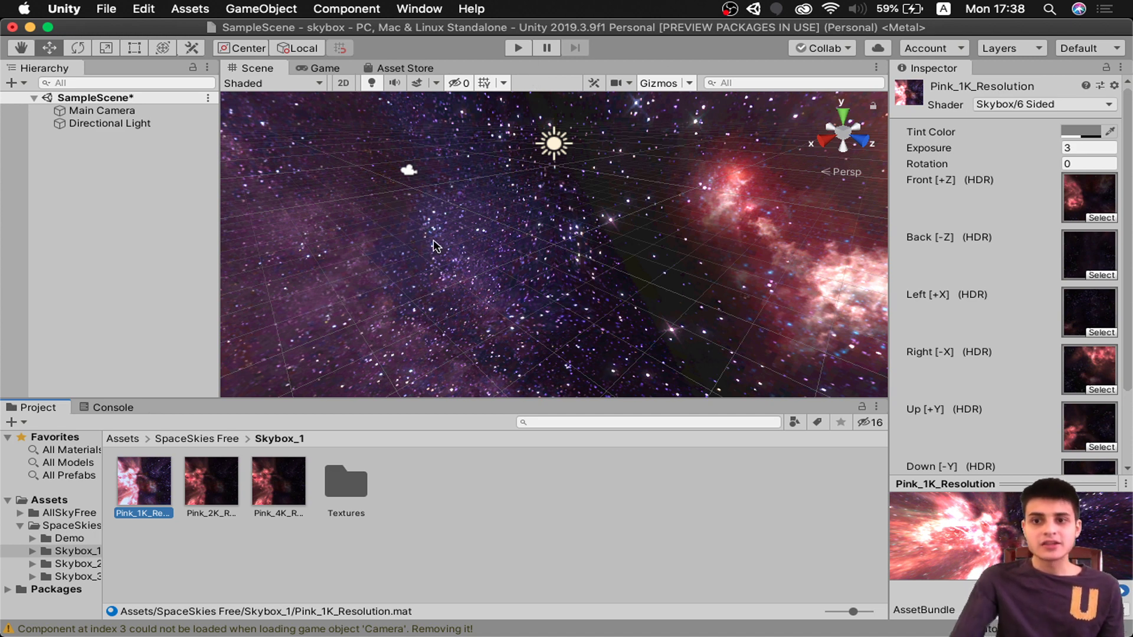
{"action": "left_click", "coordinate": [1088, 147]}
{"action": "key", "text": "BackSpace"}
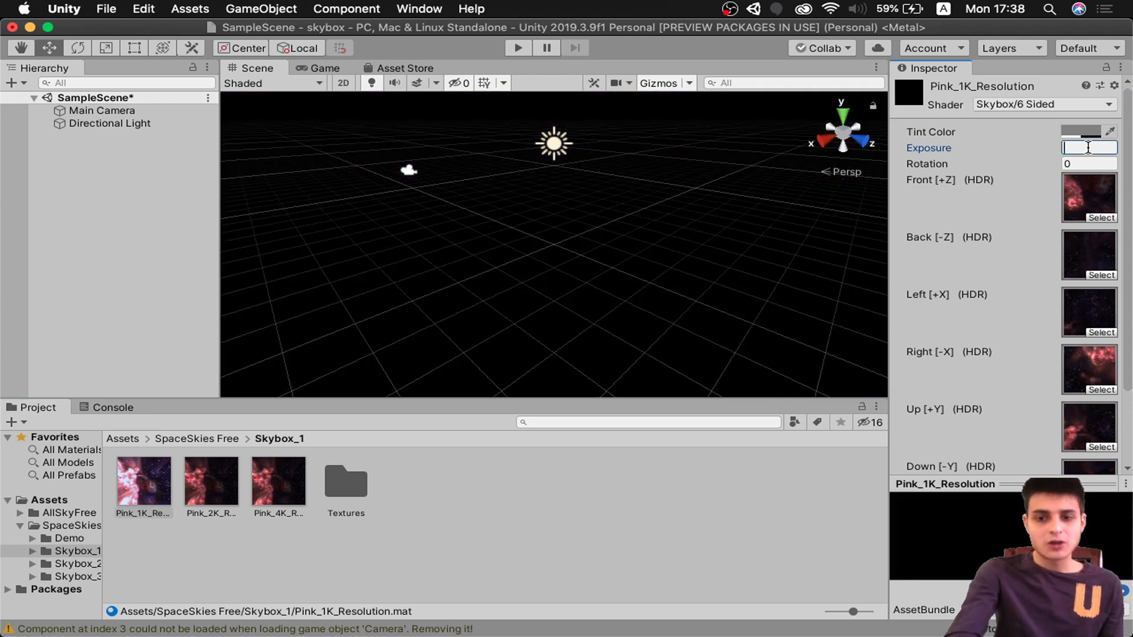
{"action": "type", "text": "1"}
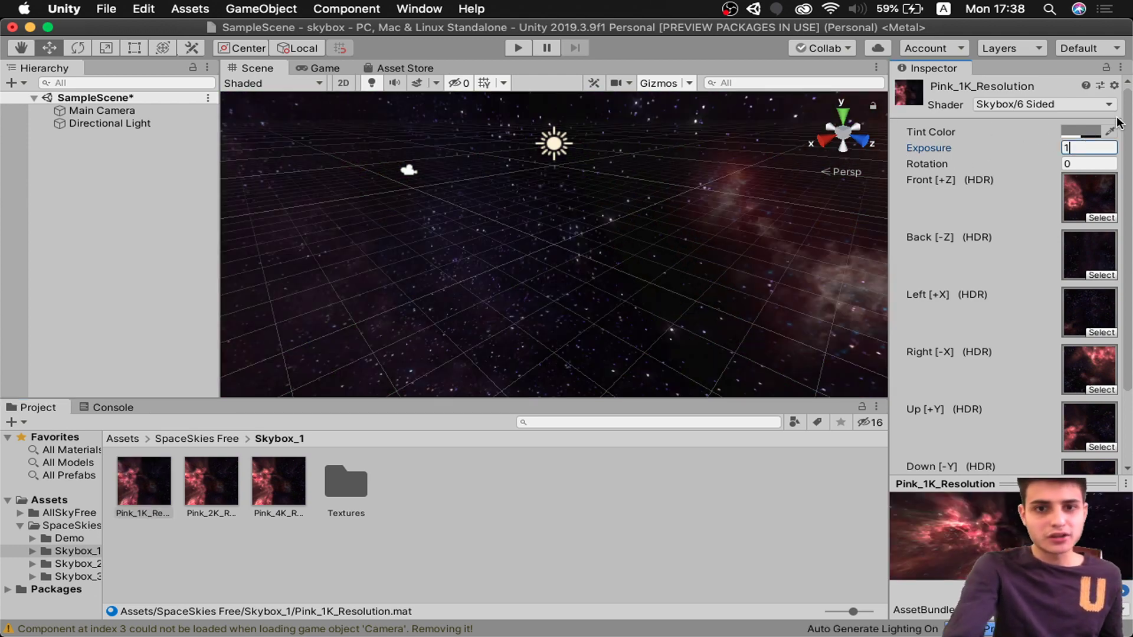
{"action": "key", "text": "BackSpace"}
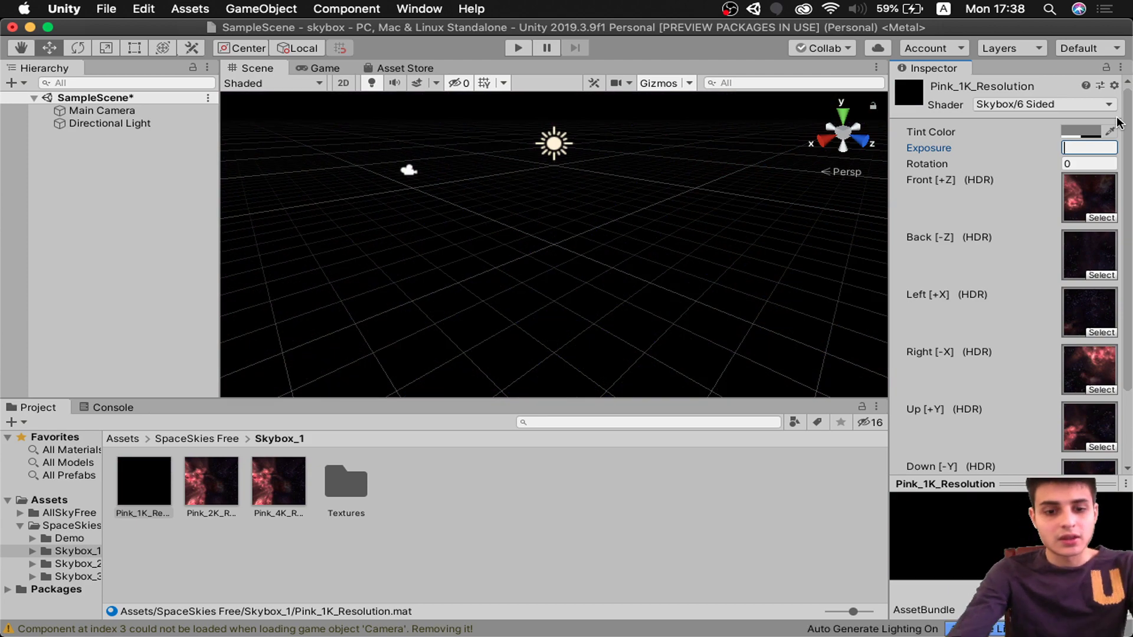
{"action": "type", "text": "10"}
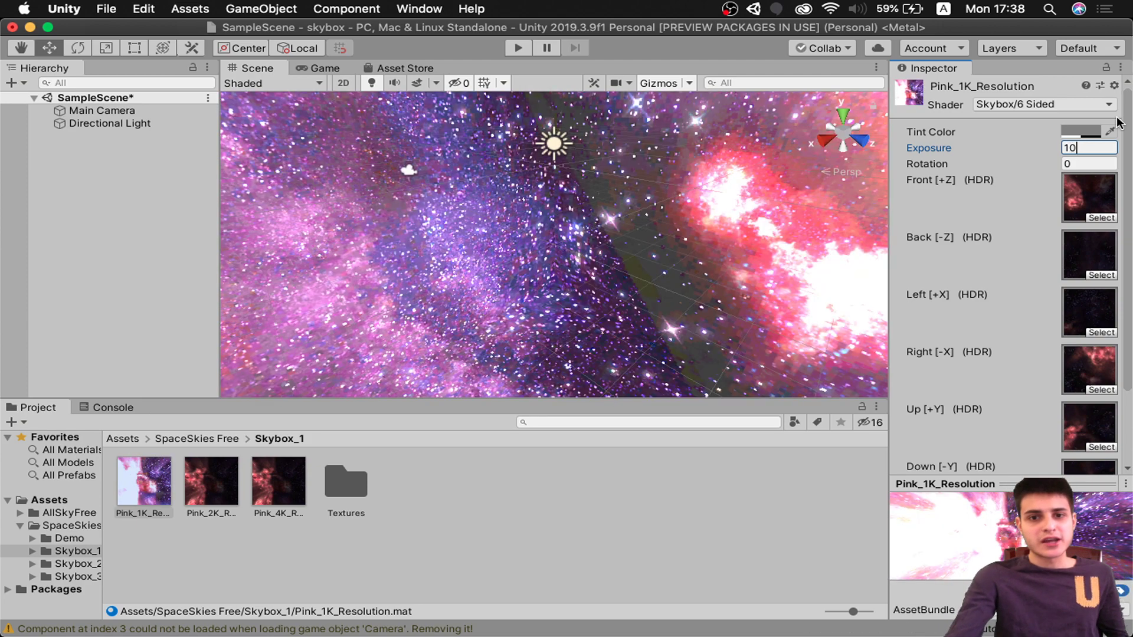
{"action": "key", "text": "BackSpace"}
{"action": "key", "text": "BackSpace"}
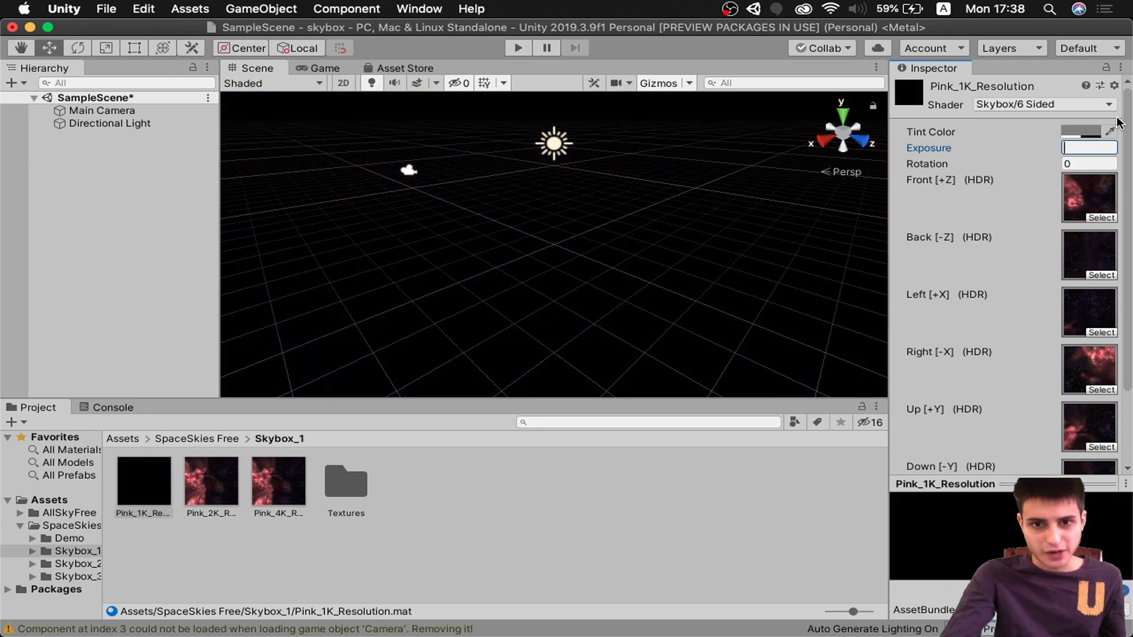
{"action": "type", "text": "3"}
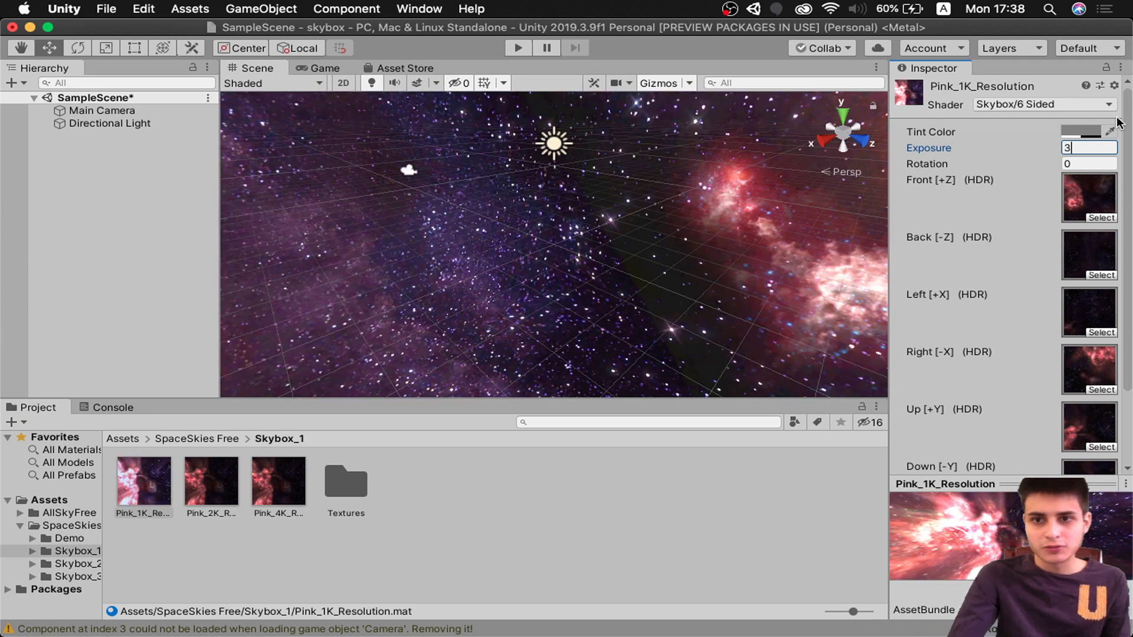
- Try a skybox rotation of 10, then clear the rotation value again
{"action": "left_click", "coordinate": [1080, 164]}
{"action": "key", "text": "BackSpace"}
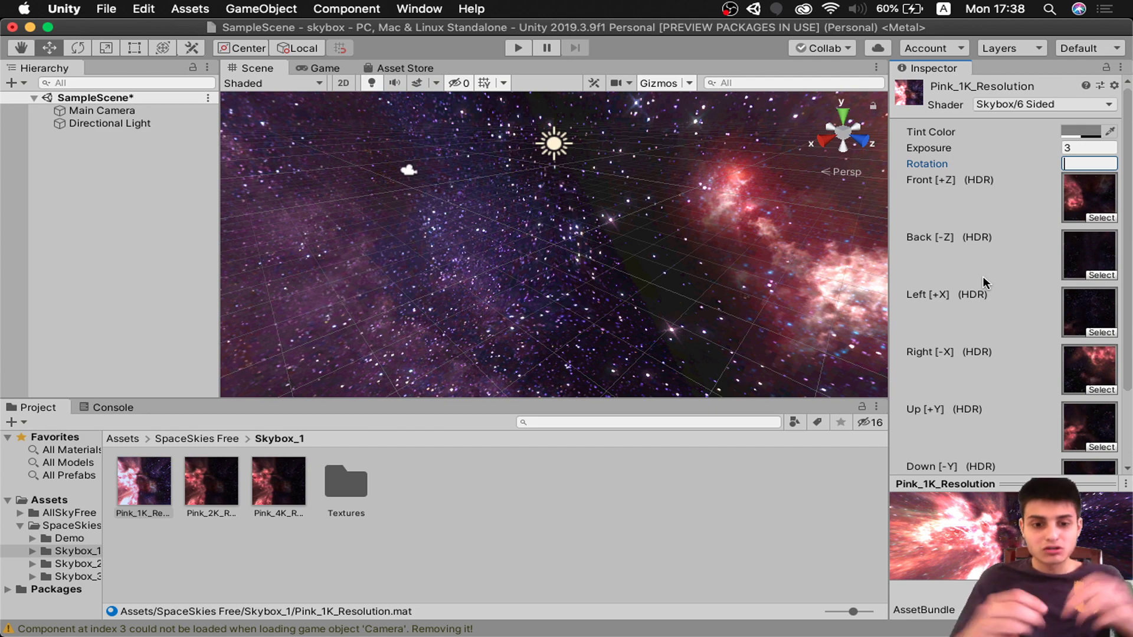
{"action": "type", "text": "10"}
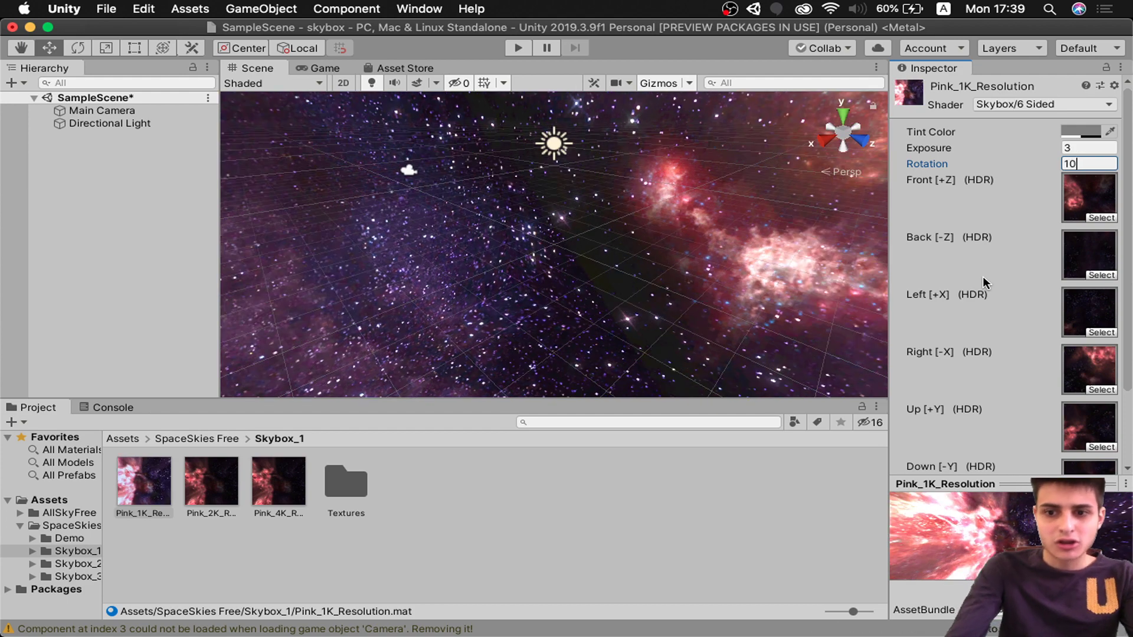
{"action": "key", "text": "BackSpace"}
{"action": "key", "text": "BackSpace"}
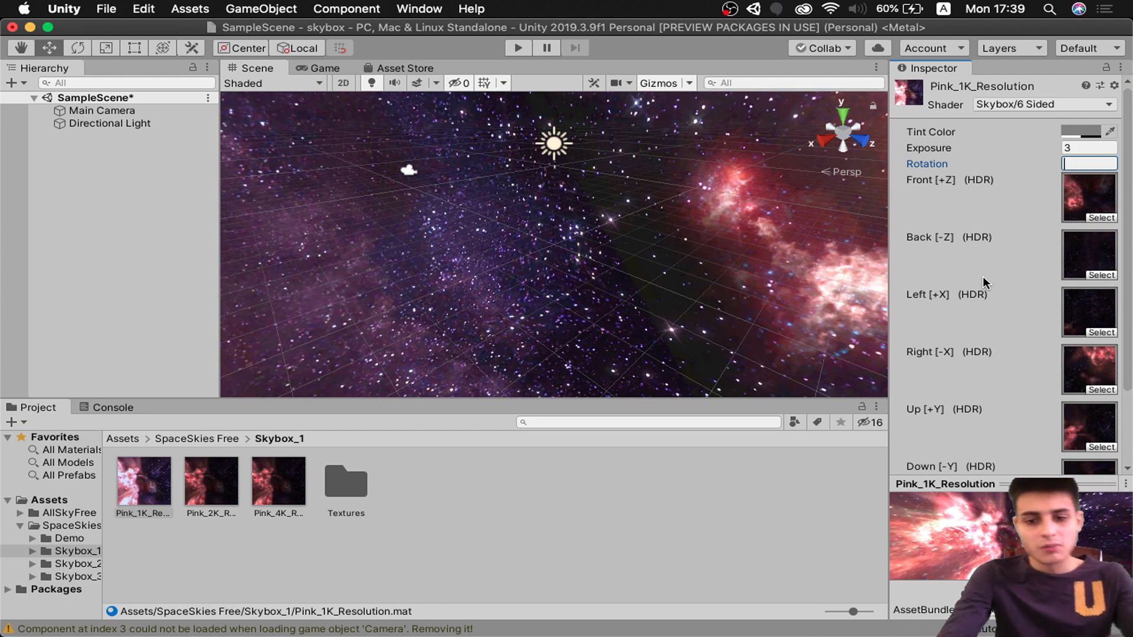
- Set rotation to 0, deselect the material and browse the Demo and AllSkyFree folders
{"action": "type", "text": "0"}
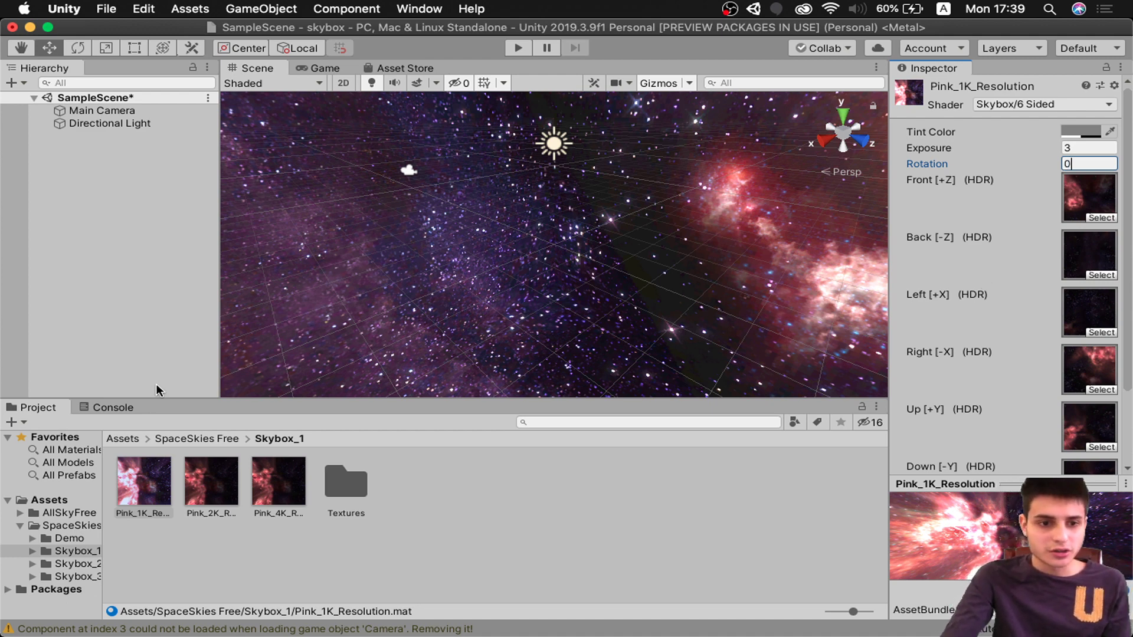
{"action": "left_click", "coordinate": [136, 321]}
{"action": "left_click", "coordinate": [66, 538]}
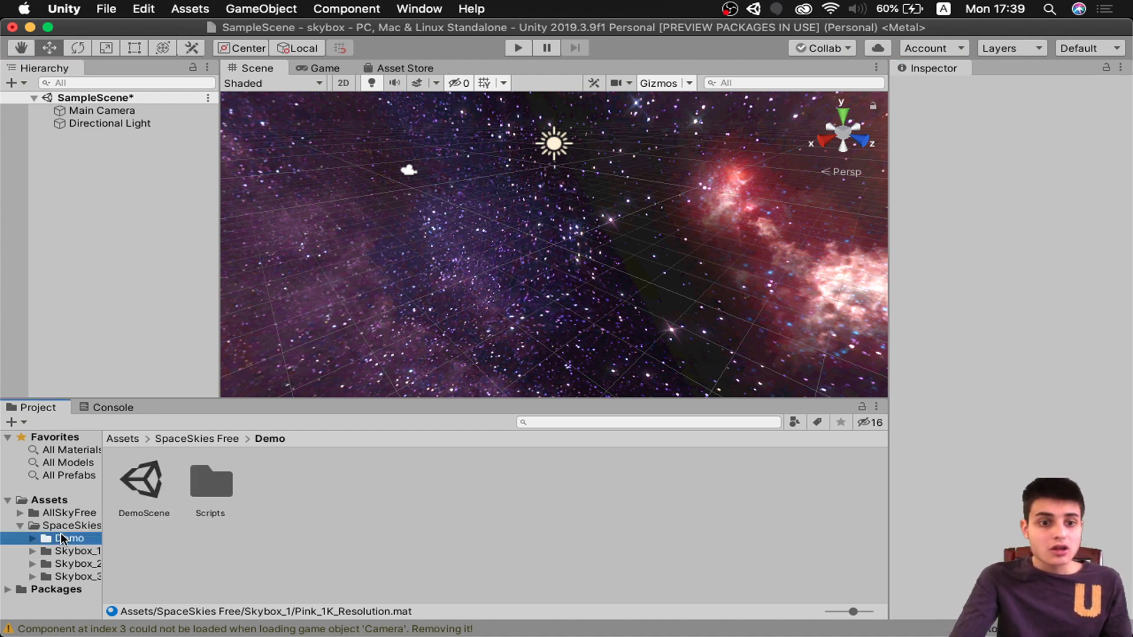
{"action": "left_click", "coordinate": [65, 524]}
{"action": "left_click", "coordinate": [71, 513]}
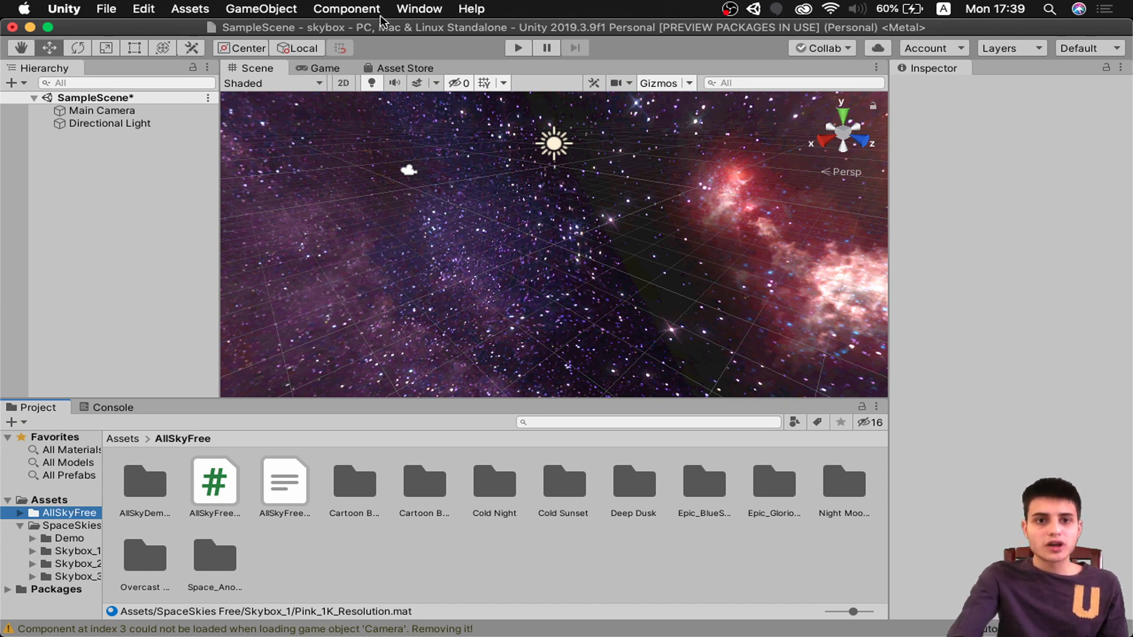
- Choose Default-Skybox as the Skybox Material in Lighting Settings, close it, and show the Assets root
{"action": "left_click", "coordinate": [419, 8]}
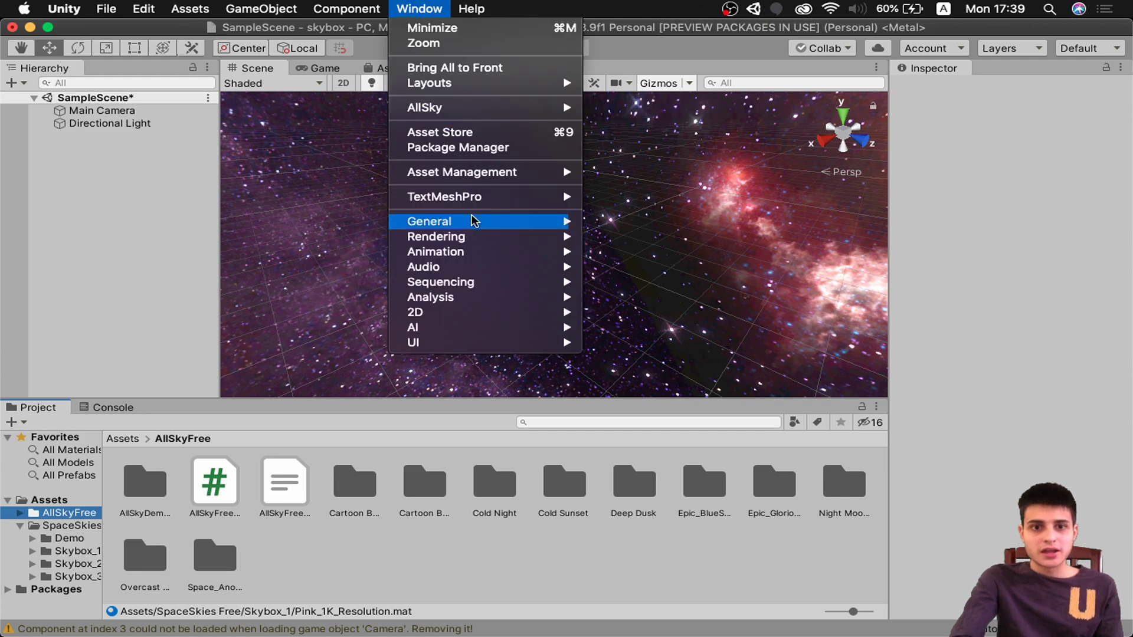
{"action": "mouse_move", "coordinate": [479, 237]}
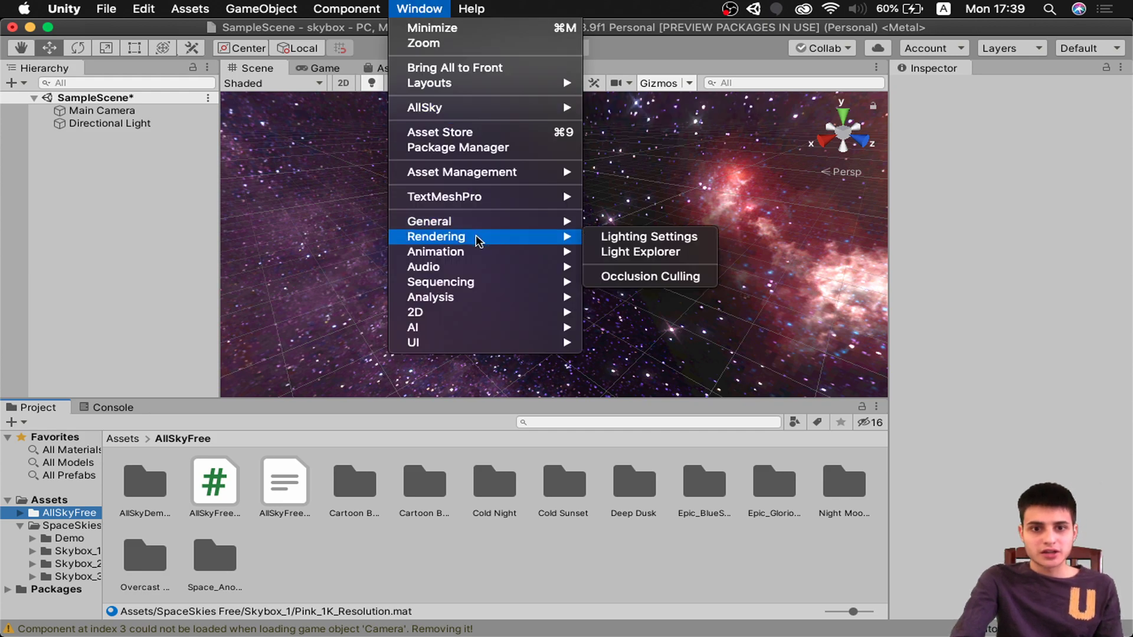
{"action": "left_click", "coordinate": [618, 235]}
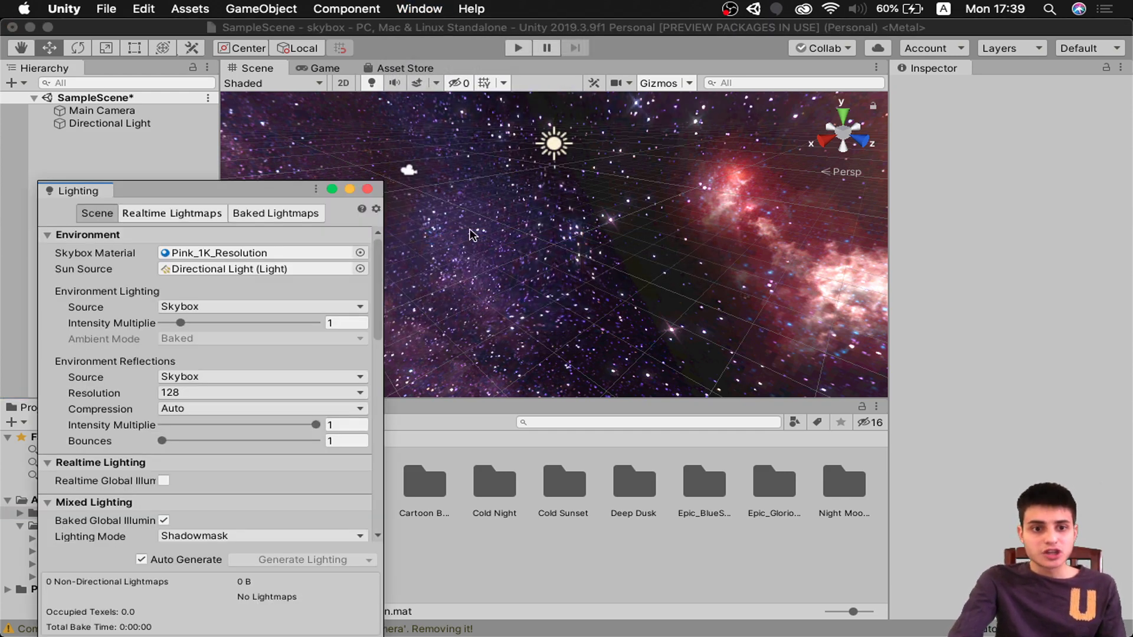
{"action": "left_click", "coordinate": [360, 253]}
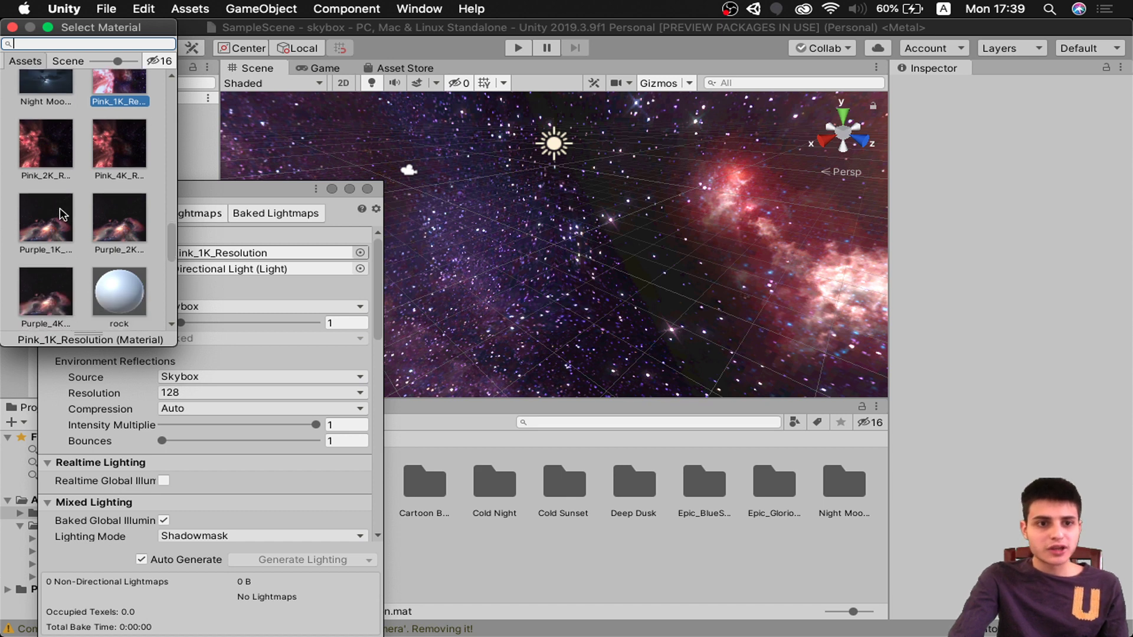
{"action": "scroll", "coordinate": [62, 213], "scroll_direction": "down", "scroll_amount": 5}
{"action": "scroll", "coordinate": [62, 213], "scroll_direction": "down", "scroll_amount": 4}
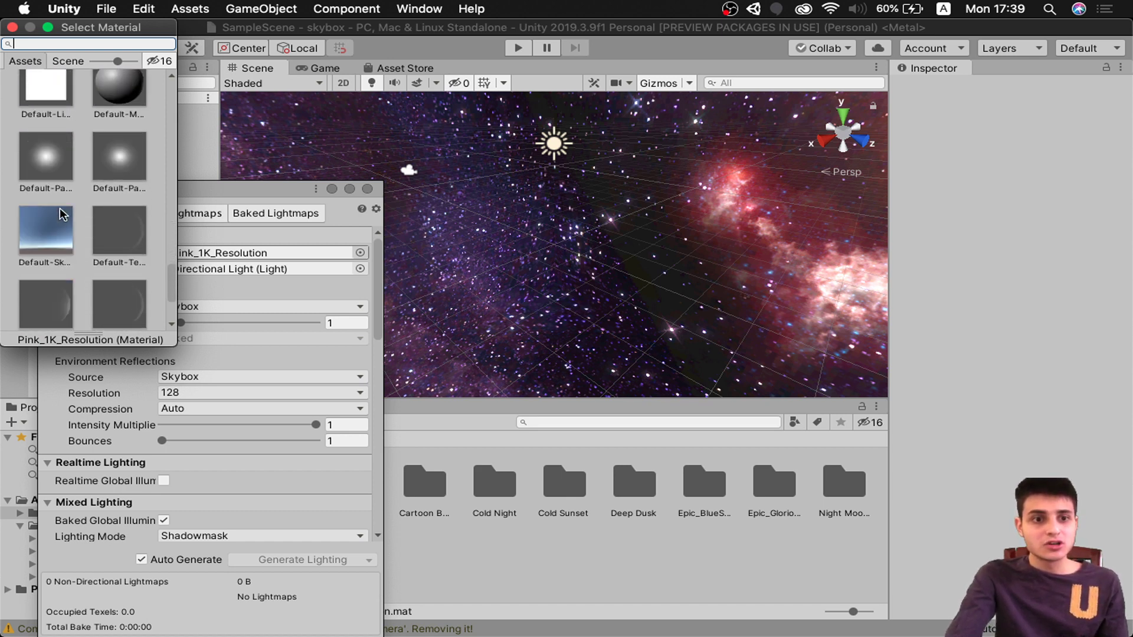
{"action": "left_click", "coordinate": [42, 236]}
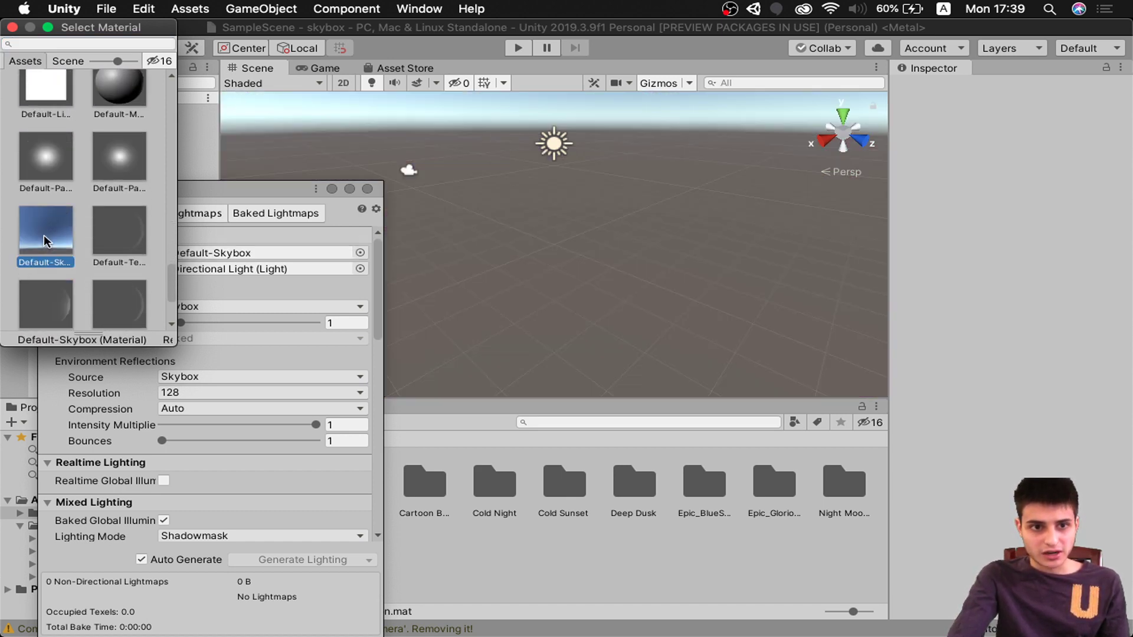
{"action": "left_click", "coordinate": [13, 27]}
{"action": "left_click", "coordinate": [367, 188]}
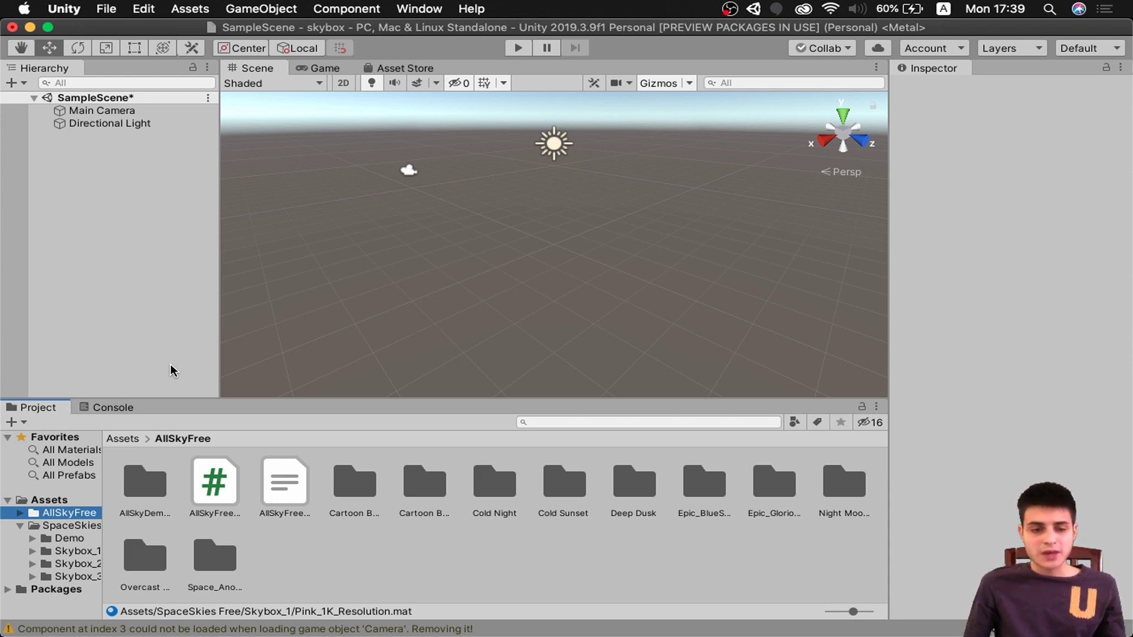
{"action": "left_click", "coordinate": [51, 501]}
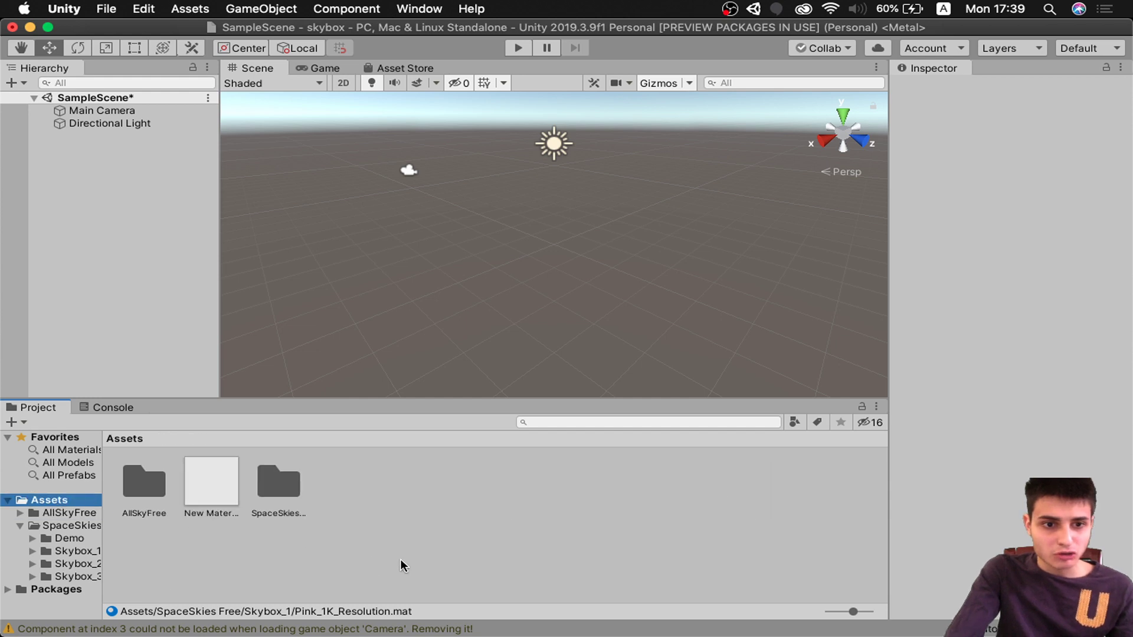
- Create a new folder named Materials in Assets
{"action": "right_click", "coordinate": [354, 515]}
{"action": "mouse_move", "coordinate": [407, 235]}
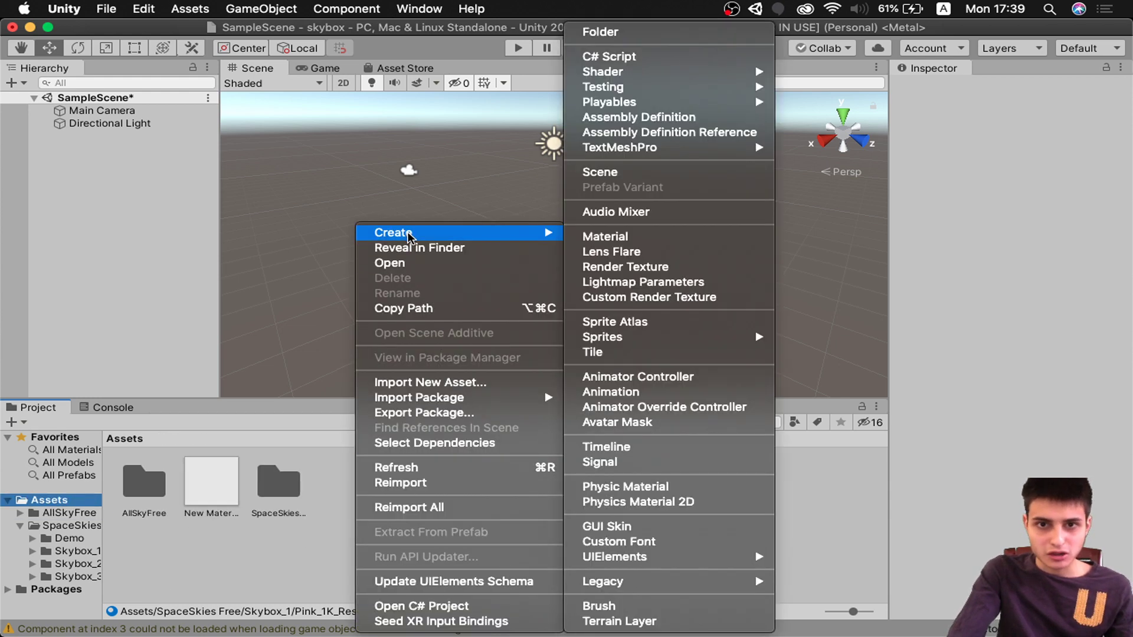
{"action": "left_click", "coordinate": [614, 32]}
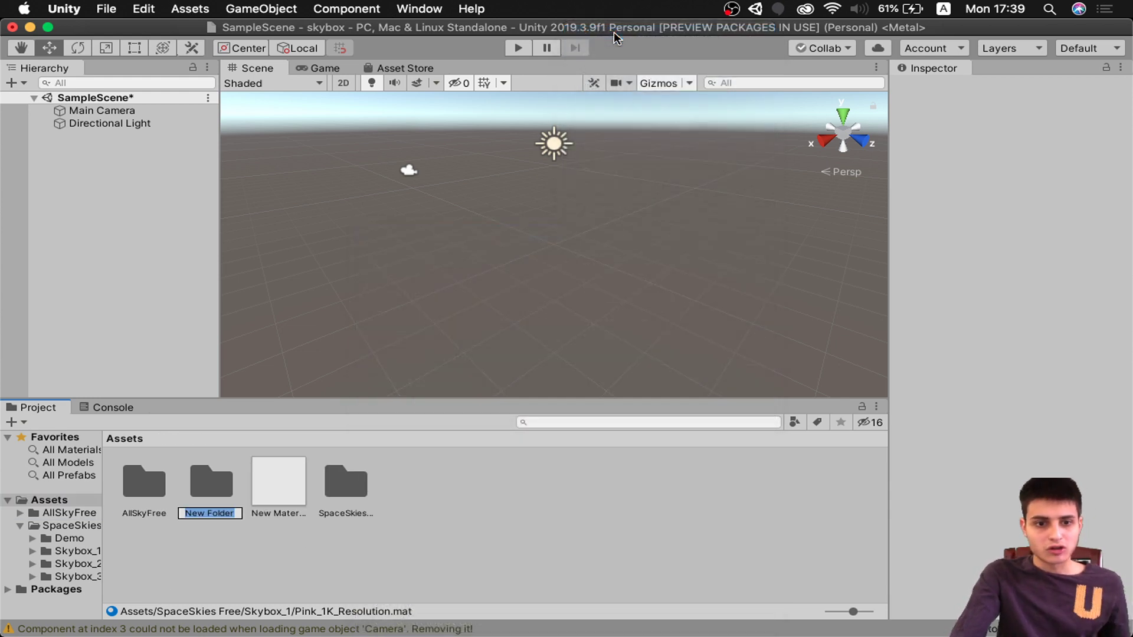
{"action": "type", "text": "Materials"}
{"action": "key", "text": "Return"}
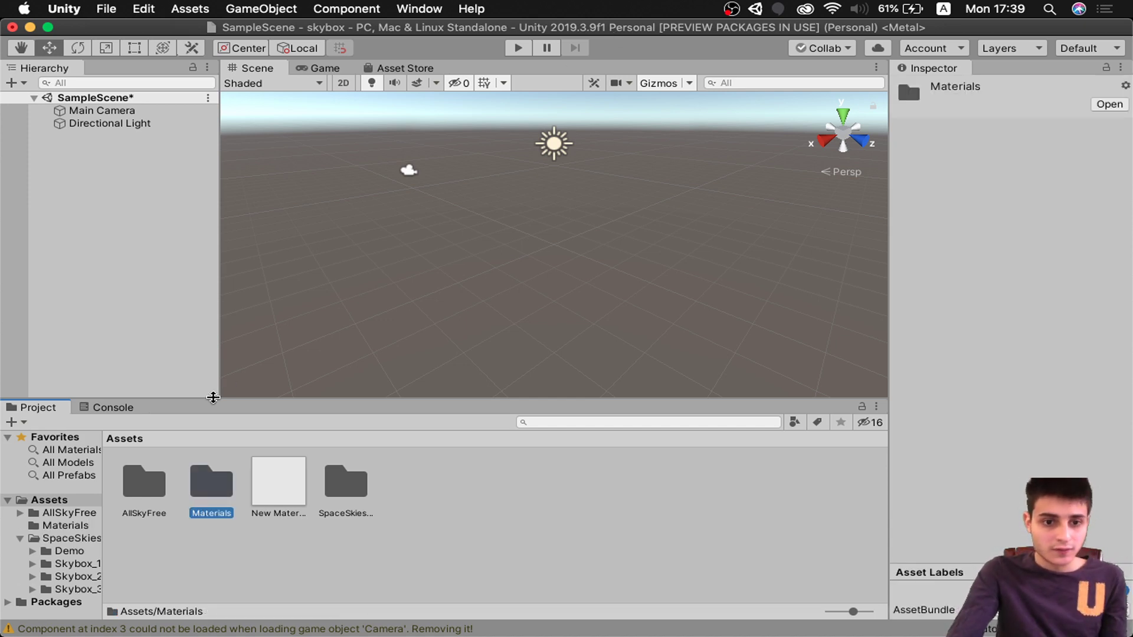
- Inside Materials, create a new material named skyboxmaterial
{"action": "double_click", "coordinate": [210, 477]}
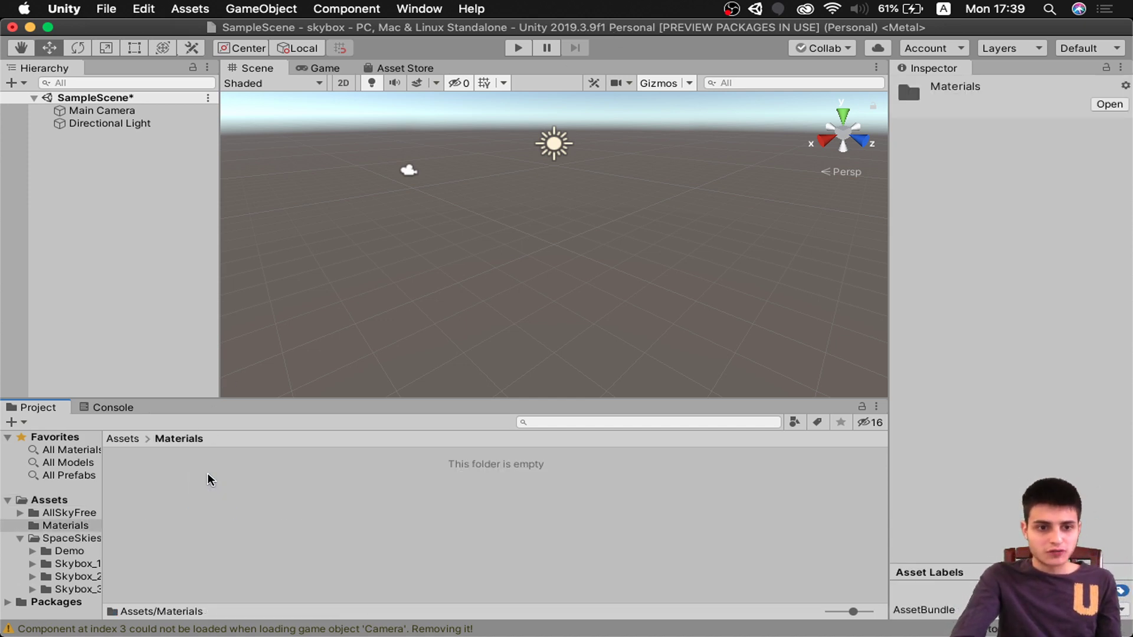
{"action": "right_click", "coordinate": [170, 499]}
{"action": "mouse_move", "coordinate": [249, 236]}
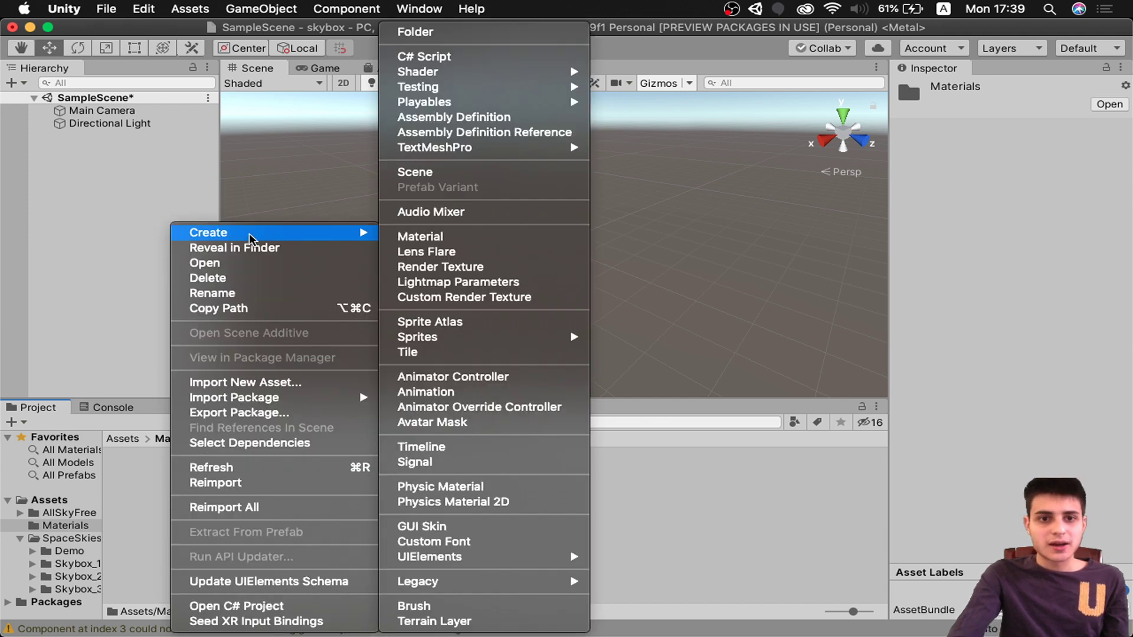
{"action": "left_click", "coordinate": [404, 236]}
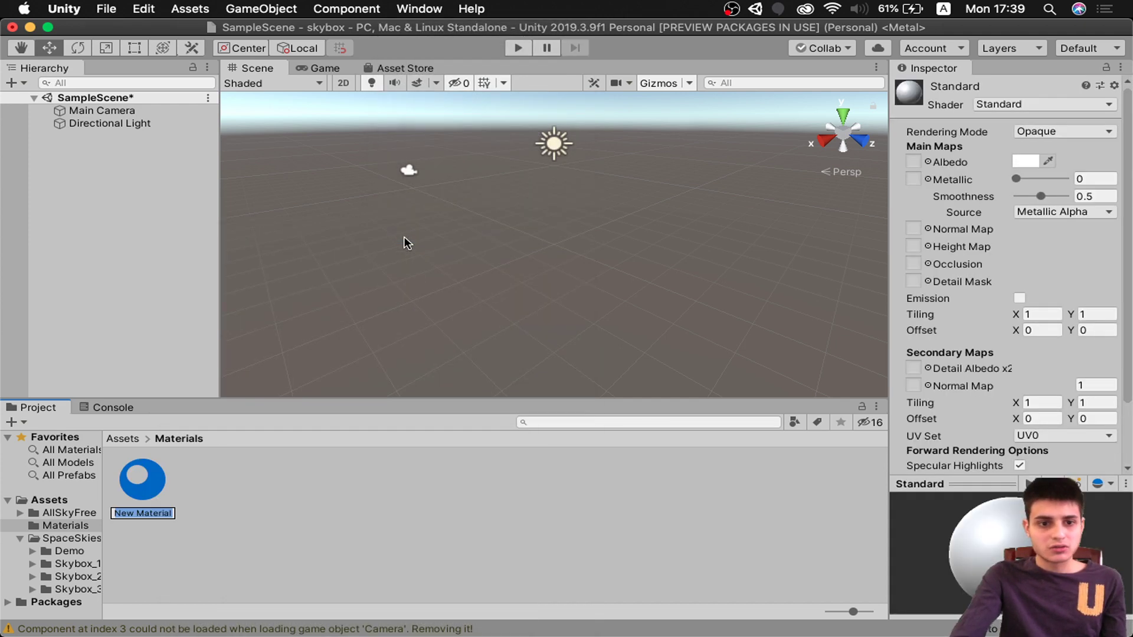
{"action": "type", "text": "skyboxm"}
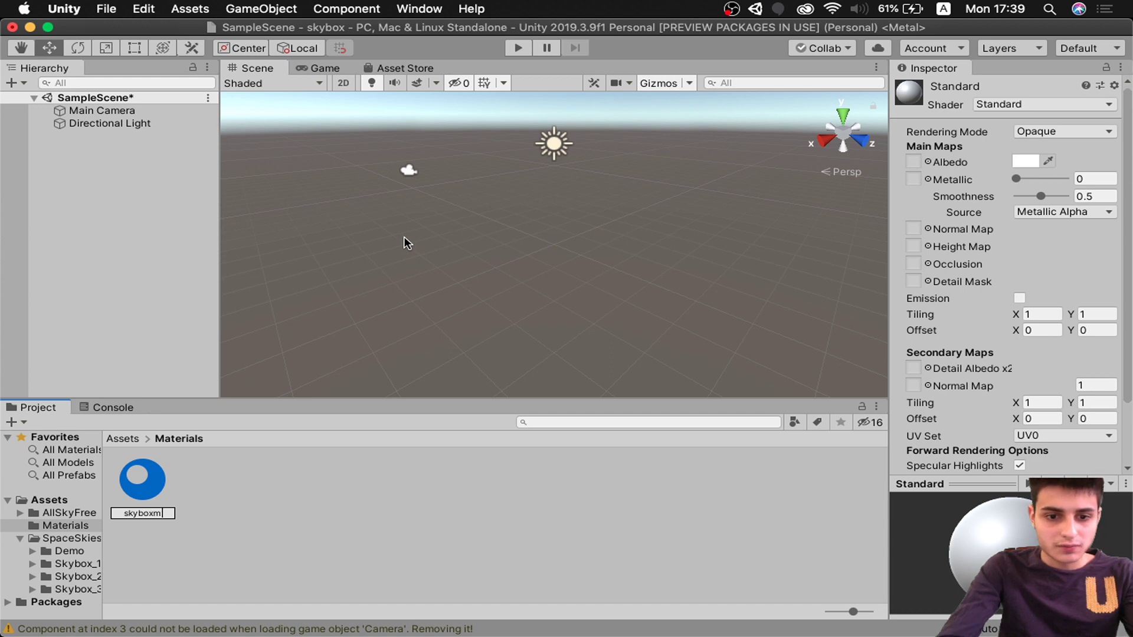
{"action": "type", "text": "aterial"}
{"action": "key", "text": "Return"}
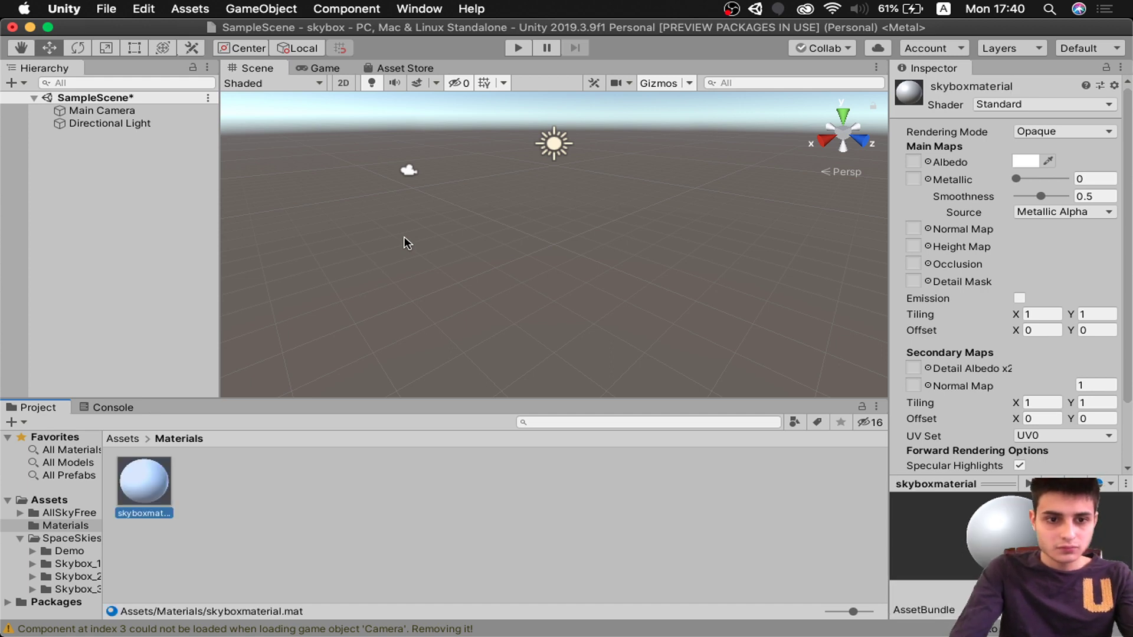
- Select skyboxmaterial and switch its shader to Skybox/Panoramic
{"action": "left_click", "coordinate": [284, 493]}
{"action": "left_click", "coordinate": [146, 489]}
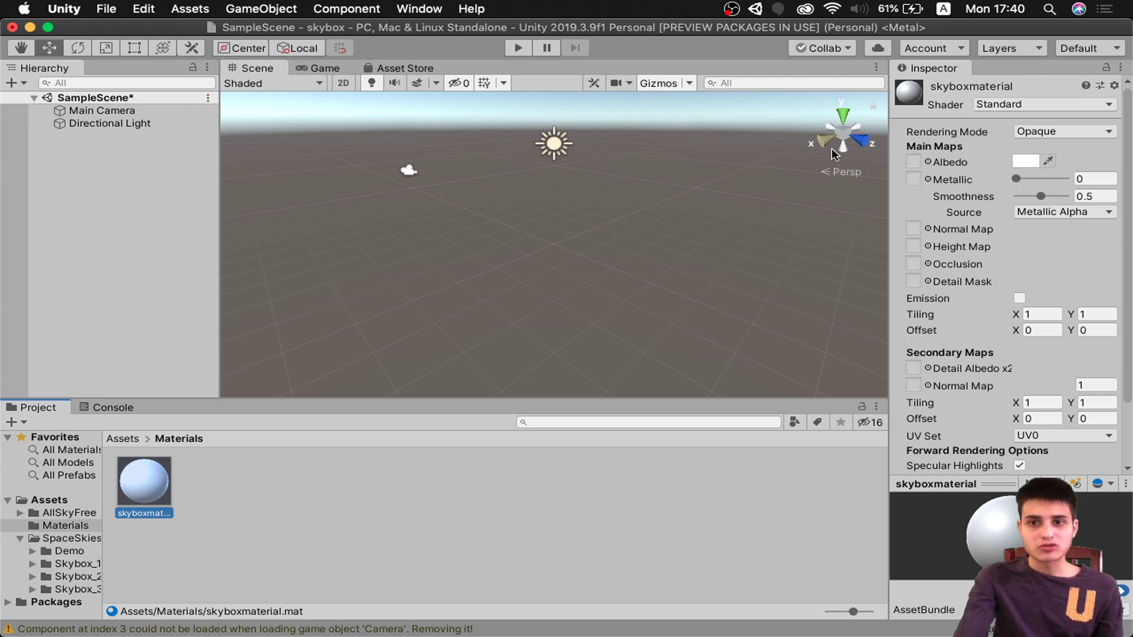
{"action": "left_click", "coordinate": [1049, 104]}
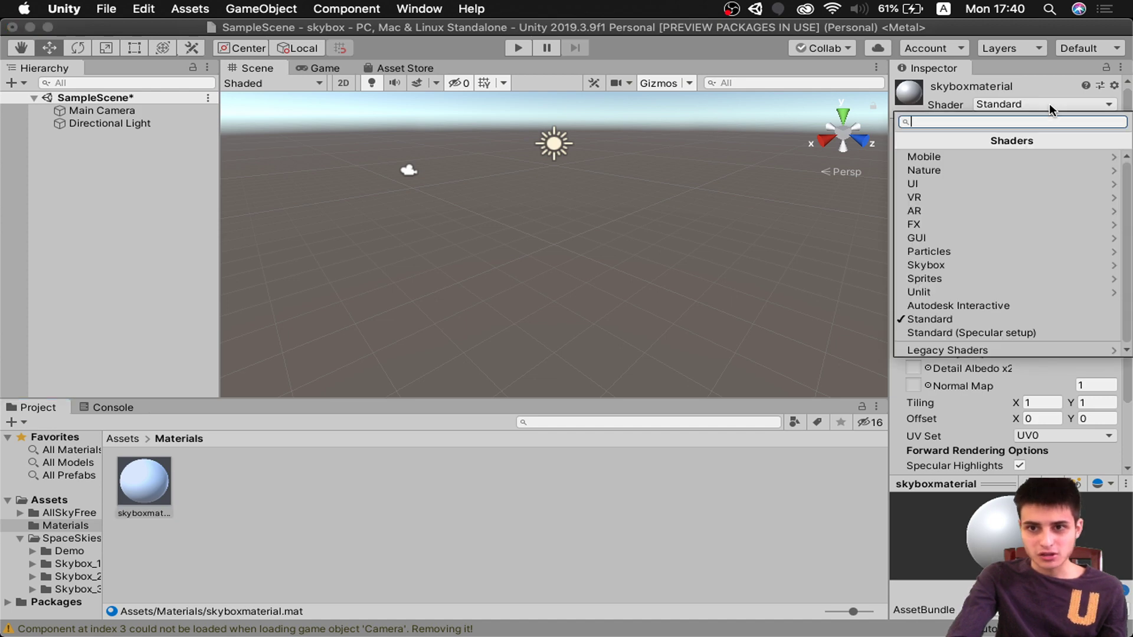
{"action": "left_click", "coordinate": [966, 265]}
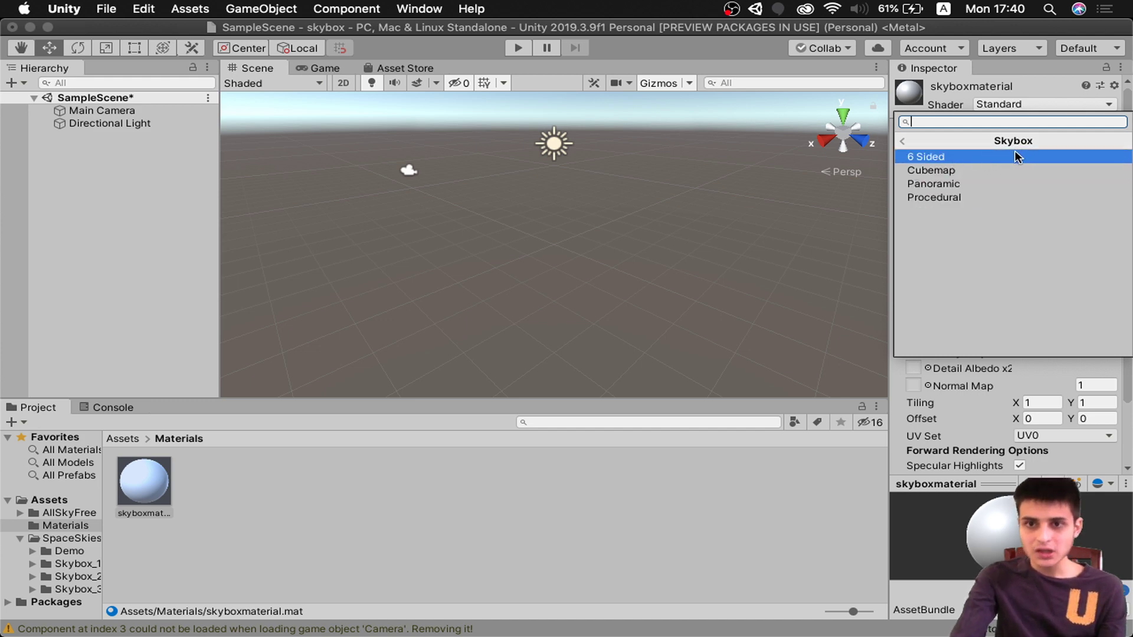
{"action": "left_click", "coordinate": [980, 185]}
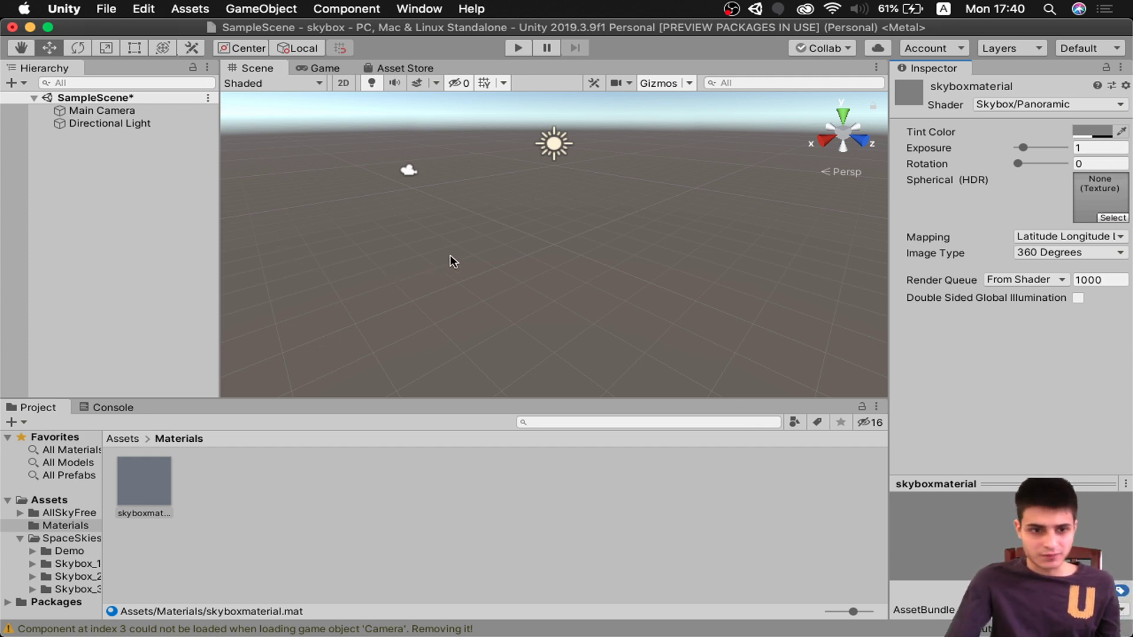
- Look through the AllSkyFree Cold Night textures, then select skyboxmaterial in Materials
{"action": "double_click", "coordinate": [66, 513]}
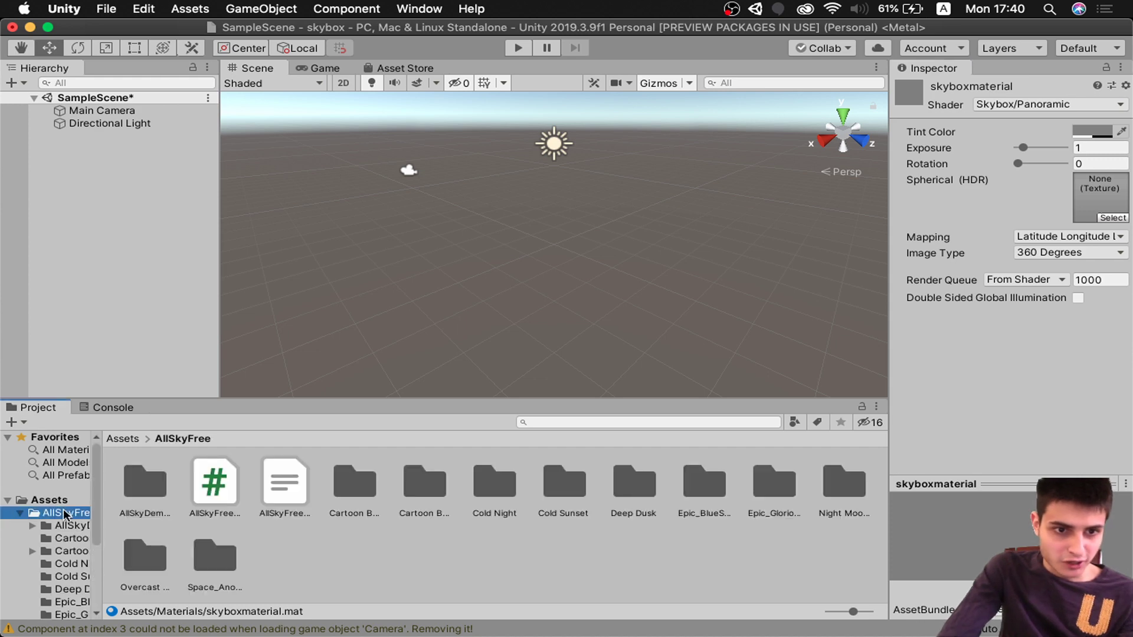
{"action": "scroll", "coordinate": [66, 515], "scroll_direction": "down", "scroll_amount": 1}
{"action": "left_click", "coordinate": [68, 549]}
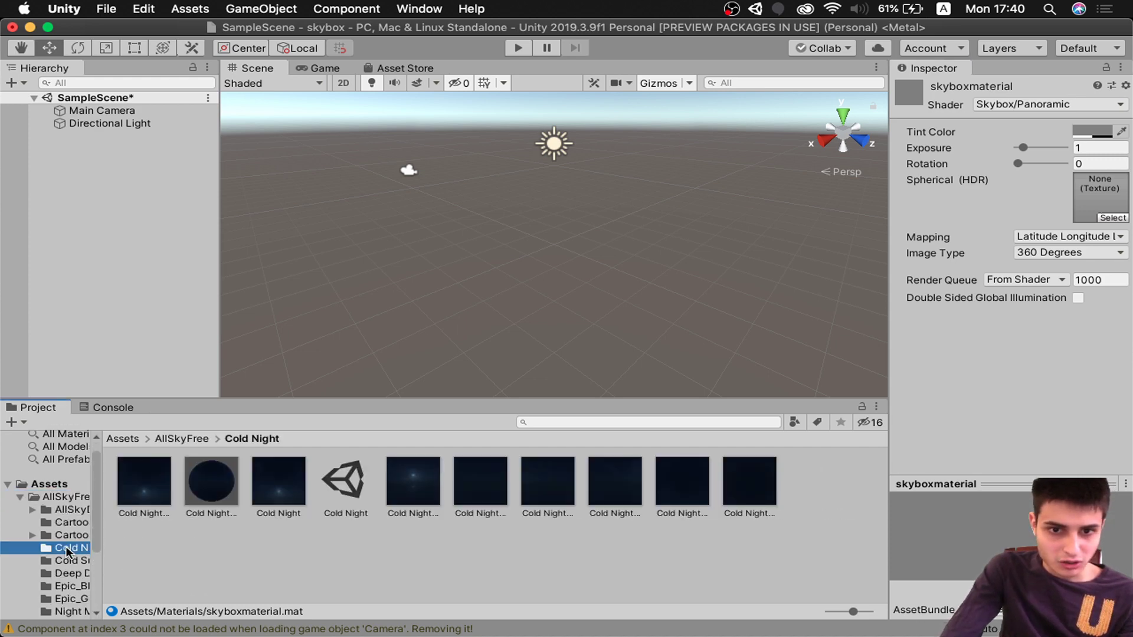
{"action": "left_click", "coordinate": [436, 476]}
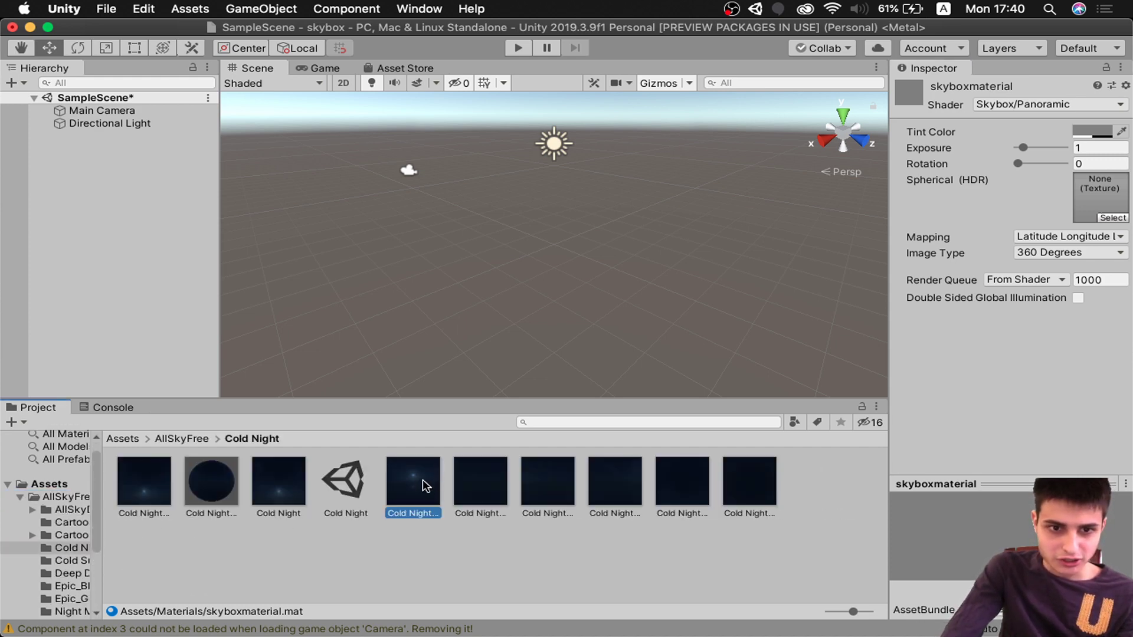
{"action": "left_click", "coordinate": [49, 484]}
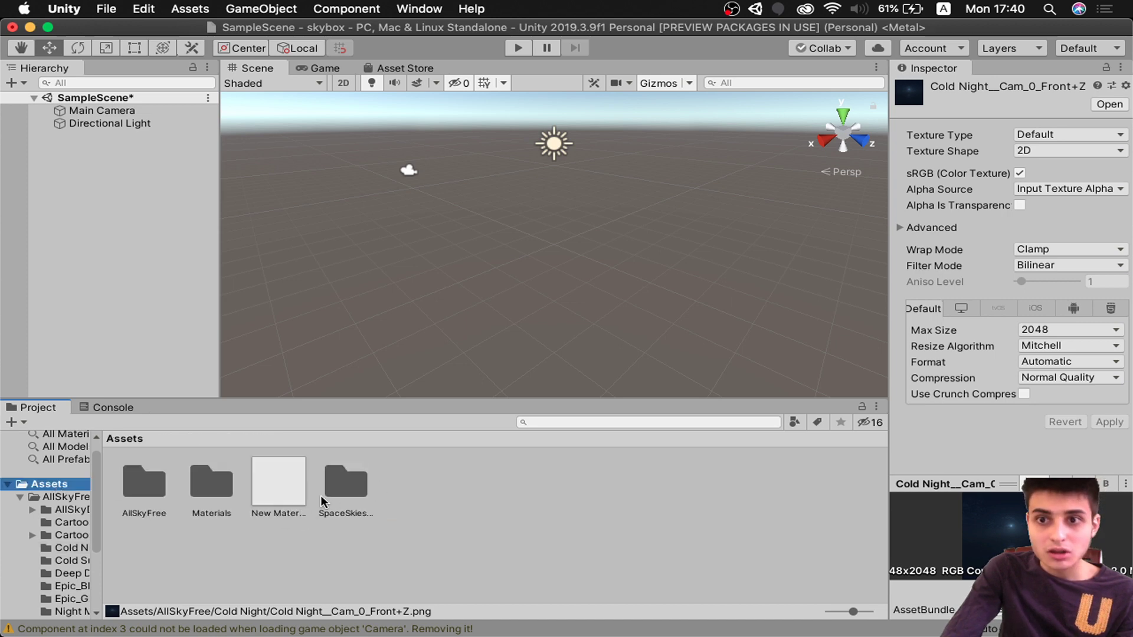
{"action": "double_click", "coordinate": [218, 480]}
{"action": "left_click", "coordinate": [148, 480]}
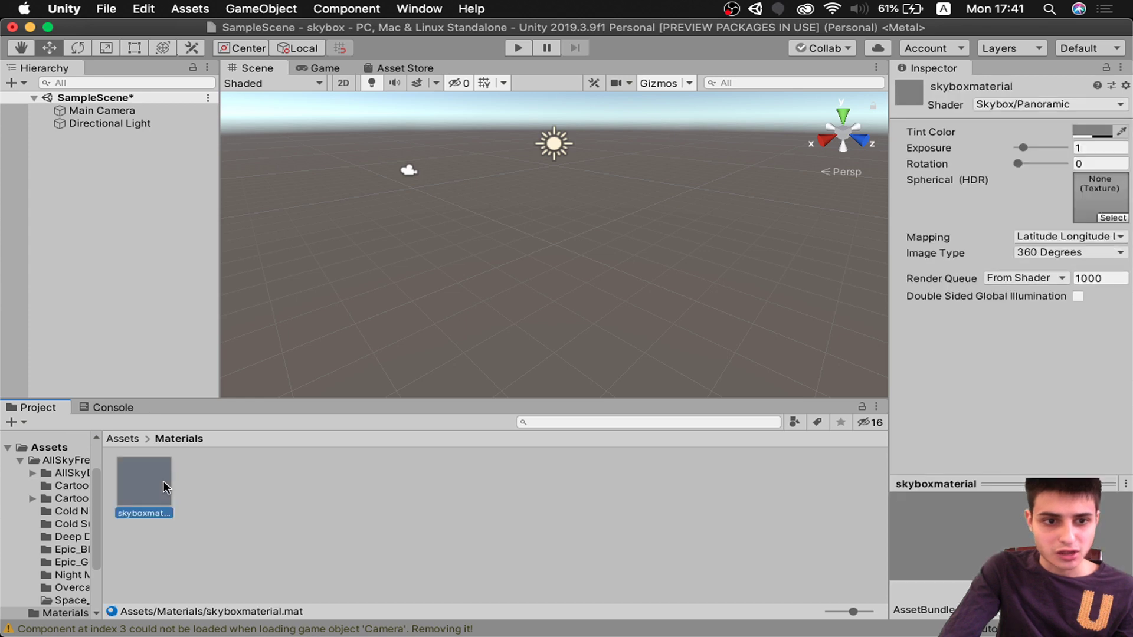
- Drag a Cold Night texture into skyboxmaterial's Spherical (HDR) slot and return to Materials
{"action": "left_click", "coordinate": [66, 524]}
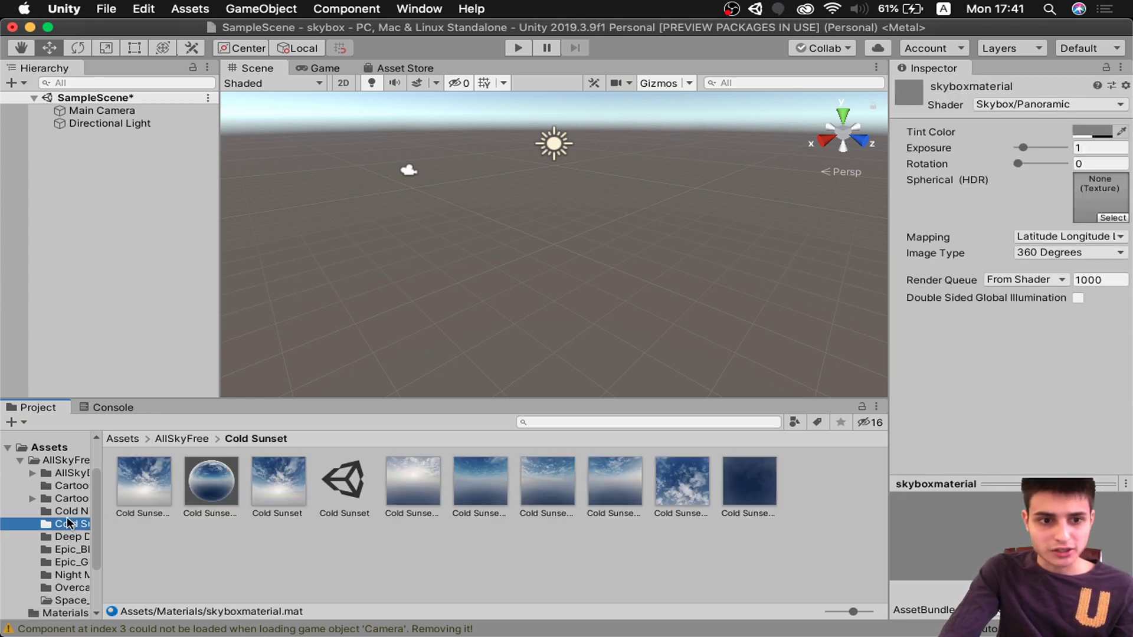
{"action": "left_click", "coordinate": [69, 511]}
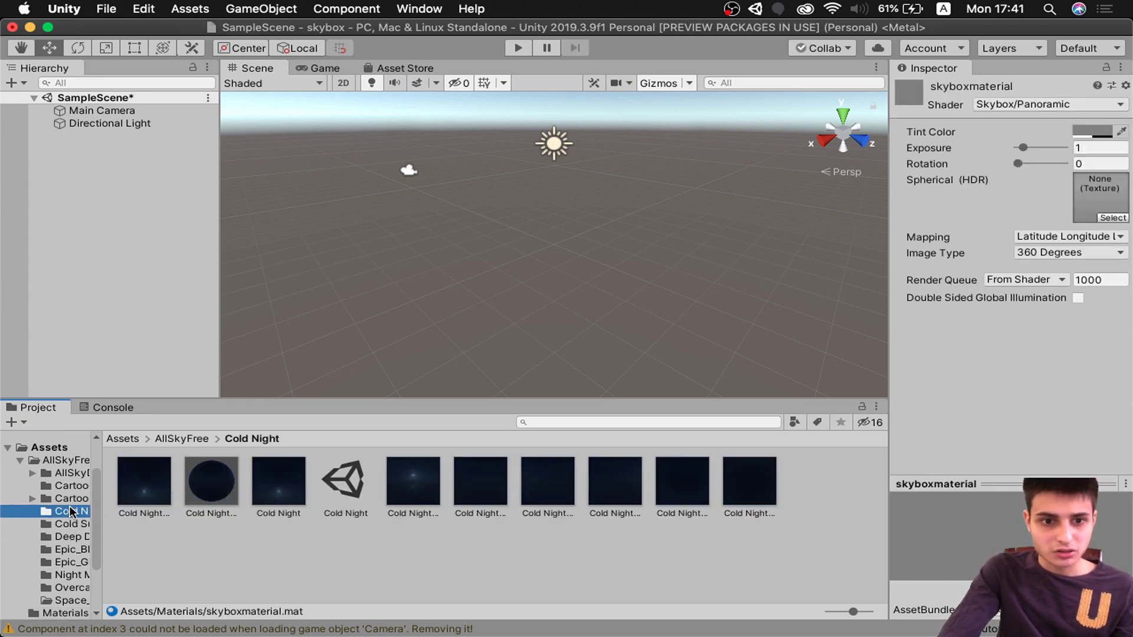
{"action": "left_click", "coordinate": [418, 484]}
{"action": "left_click_drag", "start_coordinate": [418, 485], "coordinate": [1088, 213]}
{"action": "left_click", "coordinate": [58, 460]}
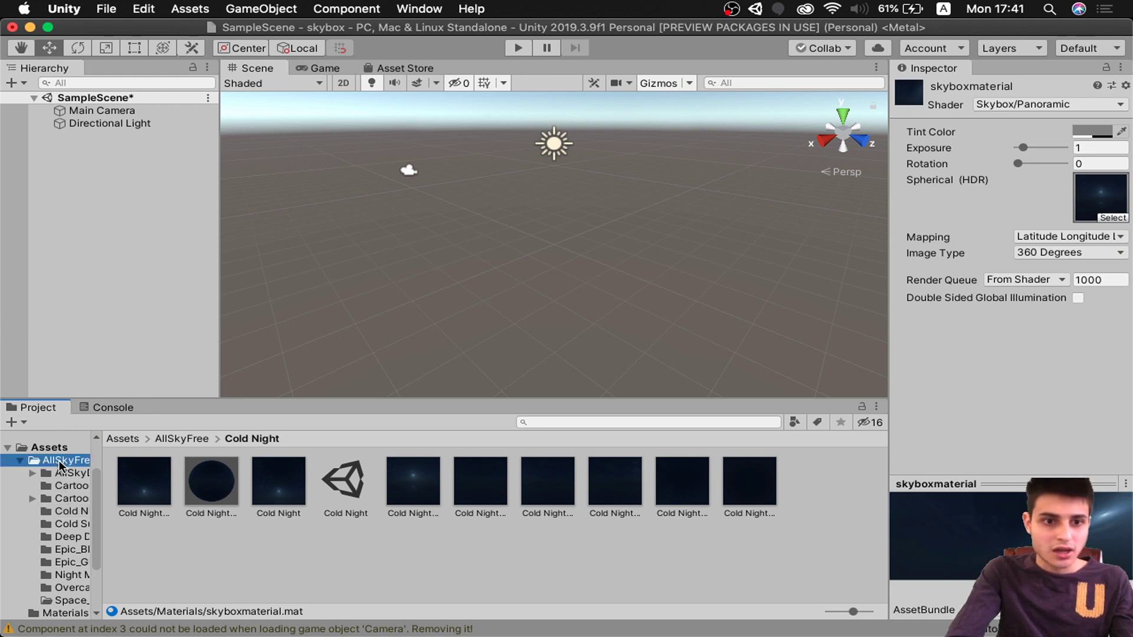
{"action": "left_click", "coordinate": [54, 448]}
{"action": "double_click", "coordinate": [217, 490]}
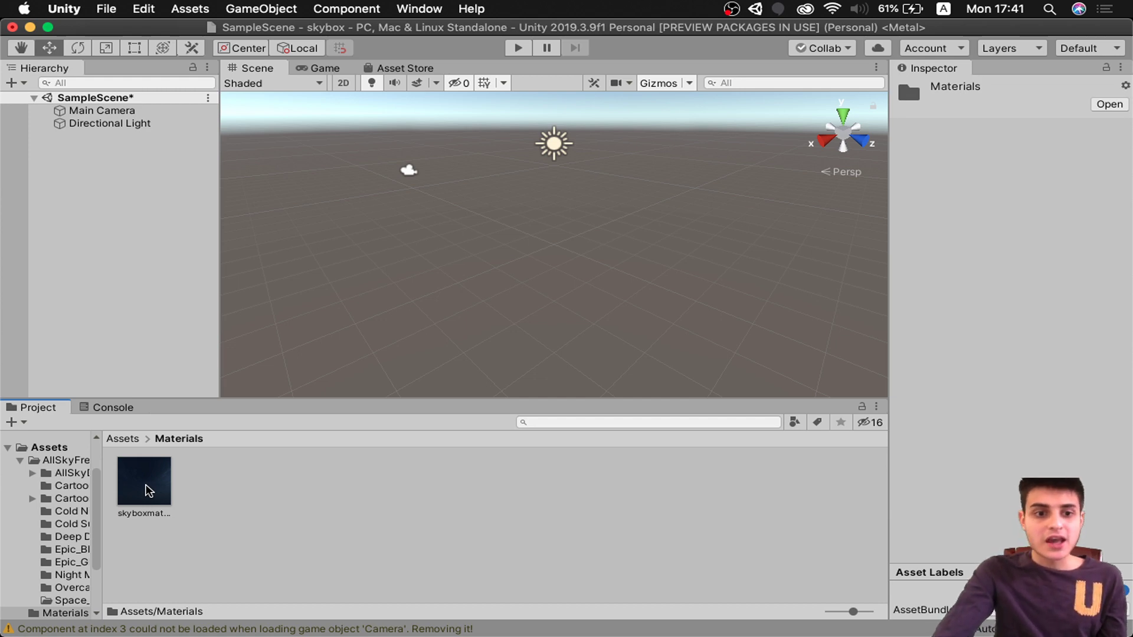
- Drag skyboxmaterial into the Scene view as the sky, look around, and return to Materials
{"action": "left_click_drag", "start_coordinate": [144, 493], "coordinate": [417, 215]}
{"action": "scroll", "coordinate": [647, 256], "scroll_direction": "down", "scroll_amount": 2}
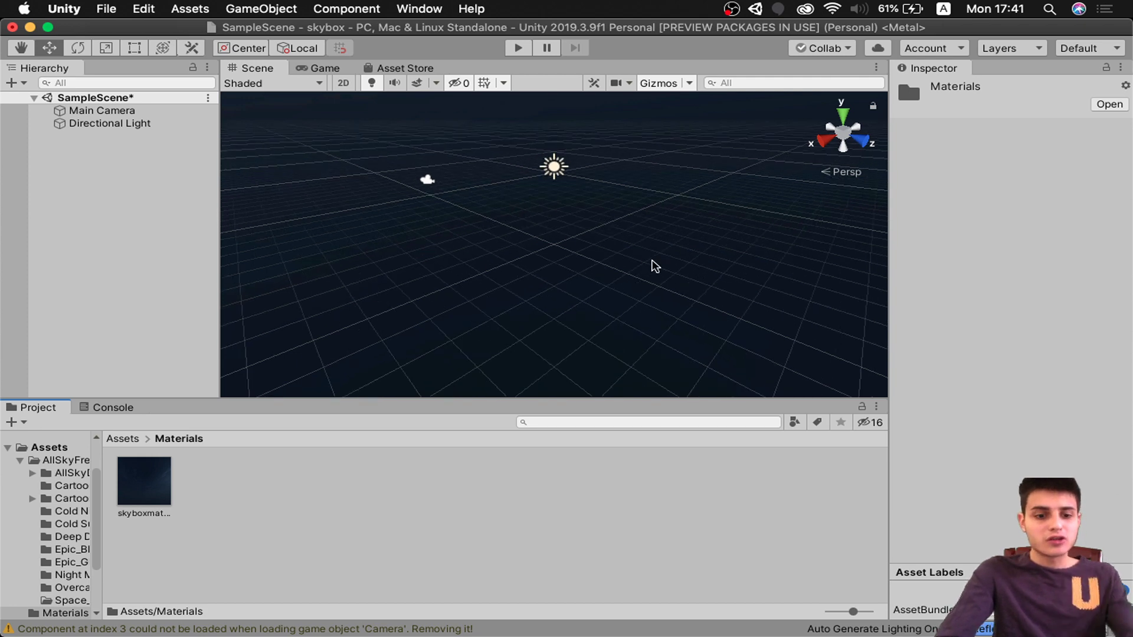
{"action": "mouse_move", "coordinate": [655, 266]}
{"action": "left_mouse_down", "text": "alt"}
{"action": "mouse_move", "coordinate": [746, 61]}
{"action": "mouse_move", "coordinate": [706, 230]}
{"action": "mouse_move", "coordinate": [654, 268]}
{"action": "mouse_move", "coordinate": [652, 253]}
{"action": "left_mouse_up", "text": "alt"}
{"action": "left_click", "coordinate": [65, 511]}
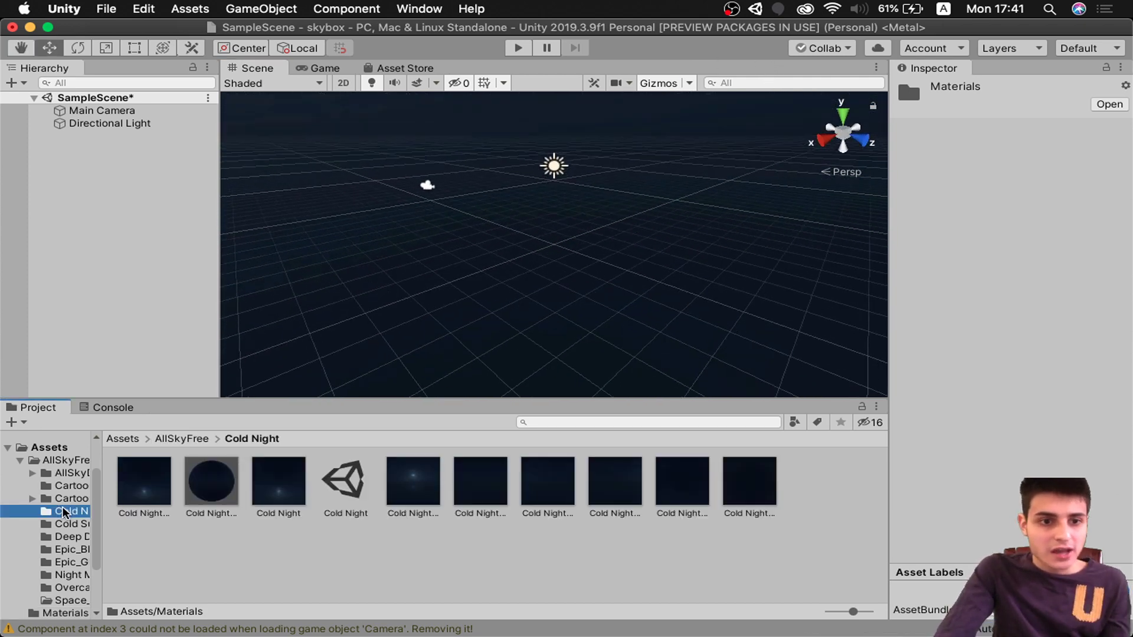
{"action": "left_click", "coordinate": [65, 472]}
{"action": "left_click", "coordinate": [66, 458]}
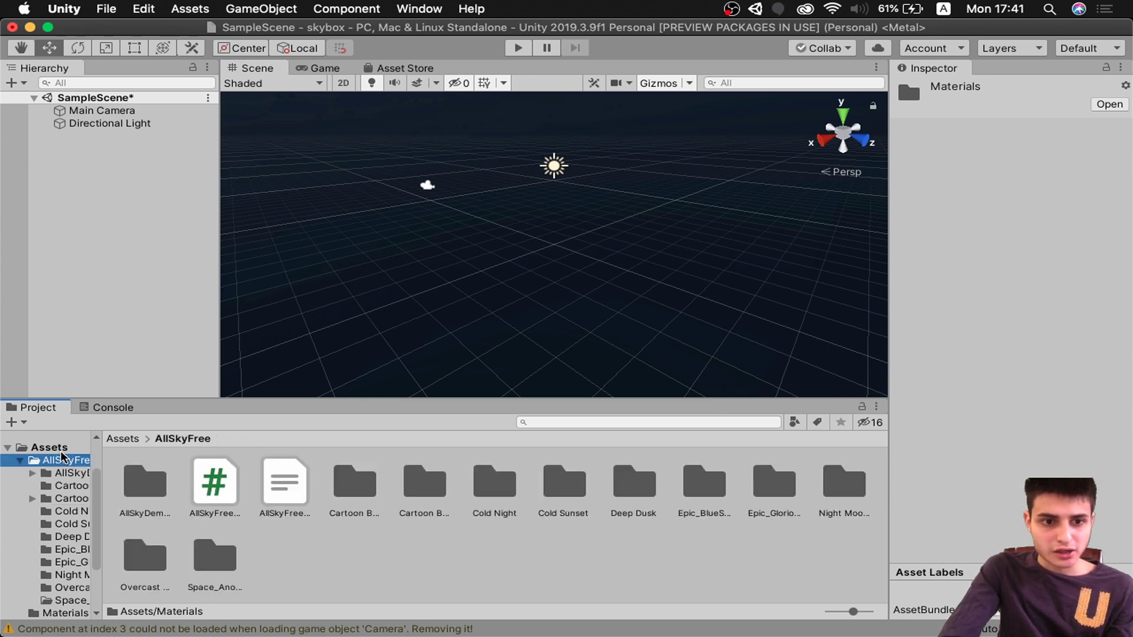
{"action": "left_click", "coordinate": [60, 448]}
{"action": "double_click", "coordinate": [203, 479]}
- Give skyboxmaterial exposure 1.3, rotation 48 and a green tint colour 13D44E
{"action": "left_click", "coordinate": [165, 485]}
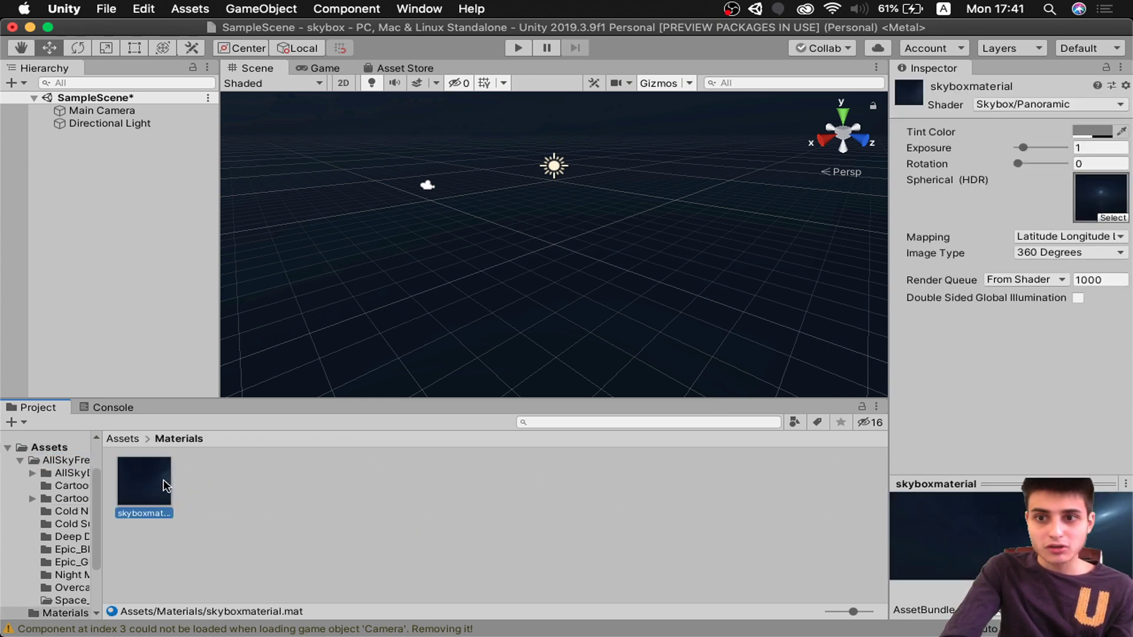
{"action": "mouse_move", "coordinate": [1037, 147]}
{"action": "left_mouse_down"}
{"action": "mouse_move", "coordinate": [1056, 141]}
{"action": "mouse_move", "coordinate": [1016, 137]}
{"action": "mouse_move", "coordinate": [1018, 161]}
{"action": "mouse_move", "coordinate": [1050, 160]}
{"action": "mouse_move", "coordinate": [989, 161]}
{"action": "mouse_move", "coordinate": [1072, 167]}
{"action": "mouse_move", "coordinate": [1024, 163]}
{"action": "left_mouse_up"}
{"action": "left_click", "coordinate": [1108, 131]}
{"action": "left_click", "coordinate": [136, 151]}
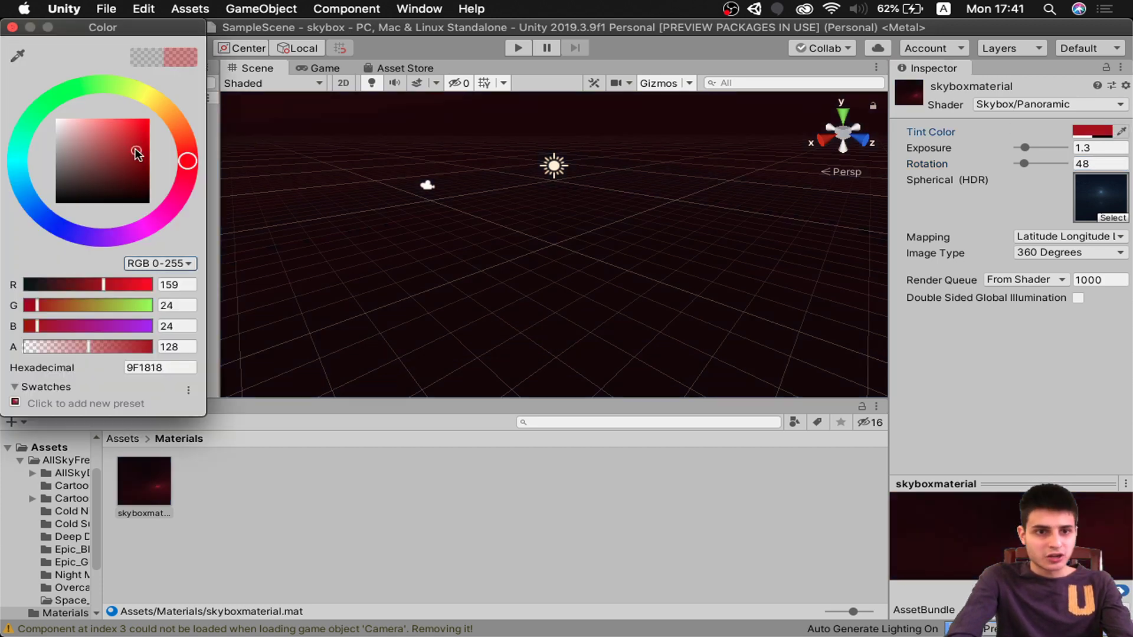
{"action": "left_click_drag", "start_coordinate": [88, 91], "coordinate": [40, 109]}
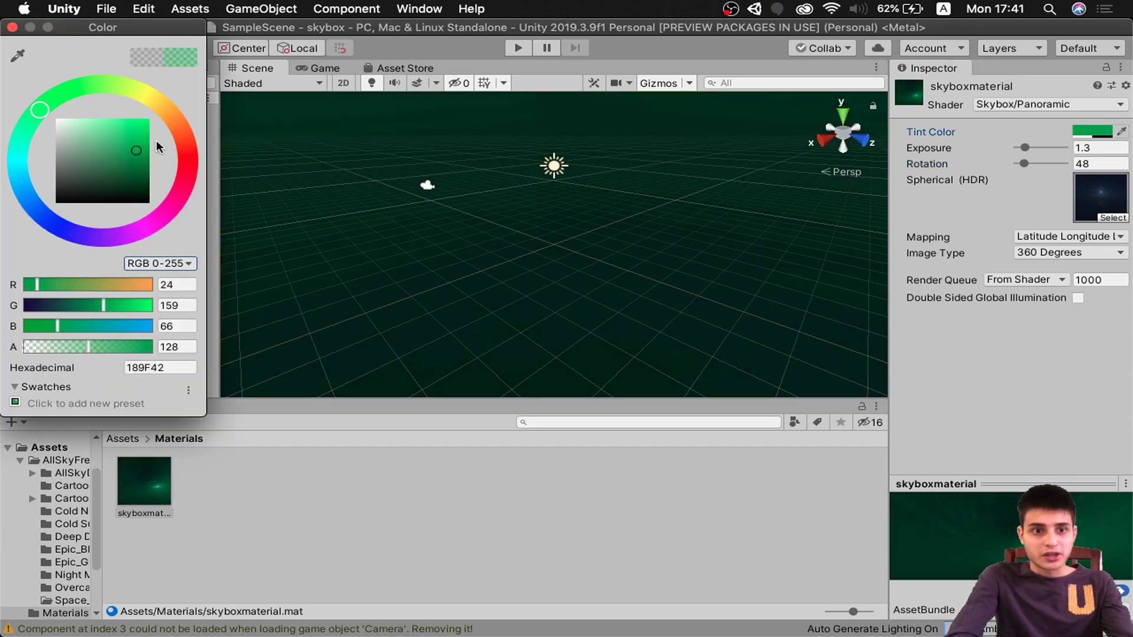
- Close the colour picker and pick Default-Skybox as the Skybox Material in Lighting Settings
{"action": "left_click", "coordinate": [12, 27]}
{"action": "left_click", "coordinate": [415, 10]}
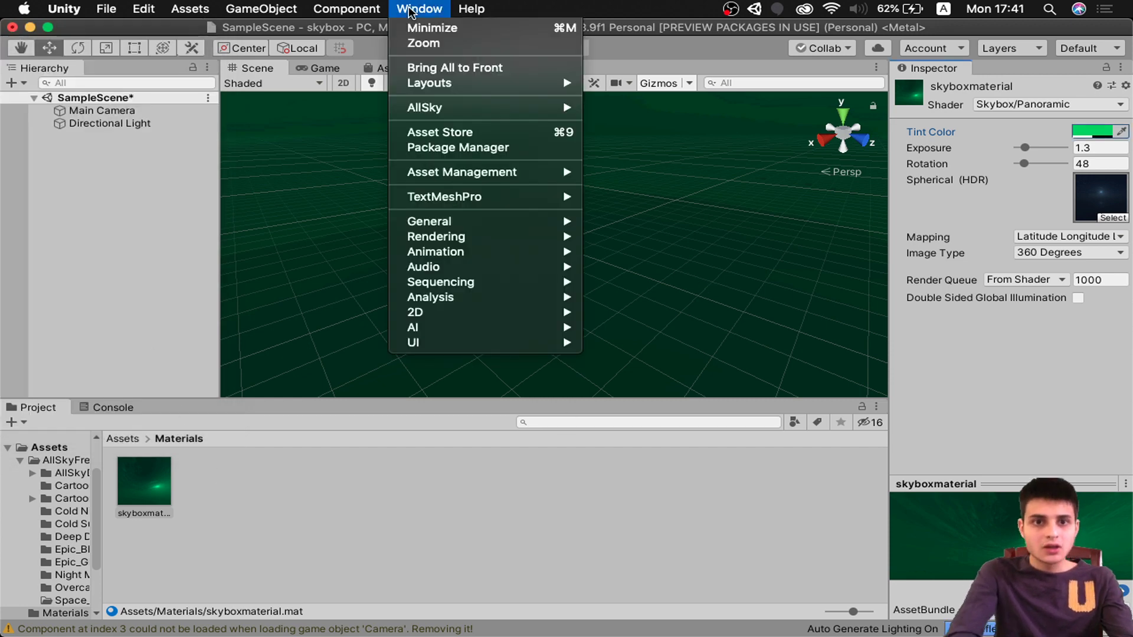
{"action": "mouse_move", "coordinate": [452, 237]}
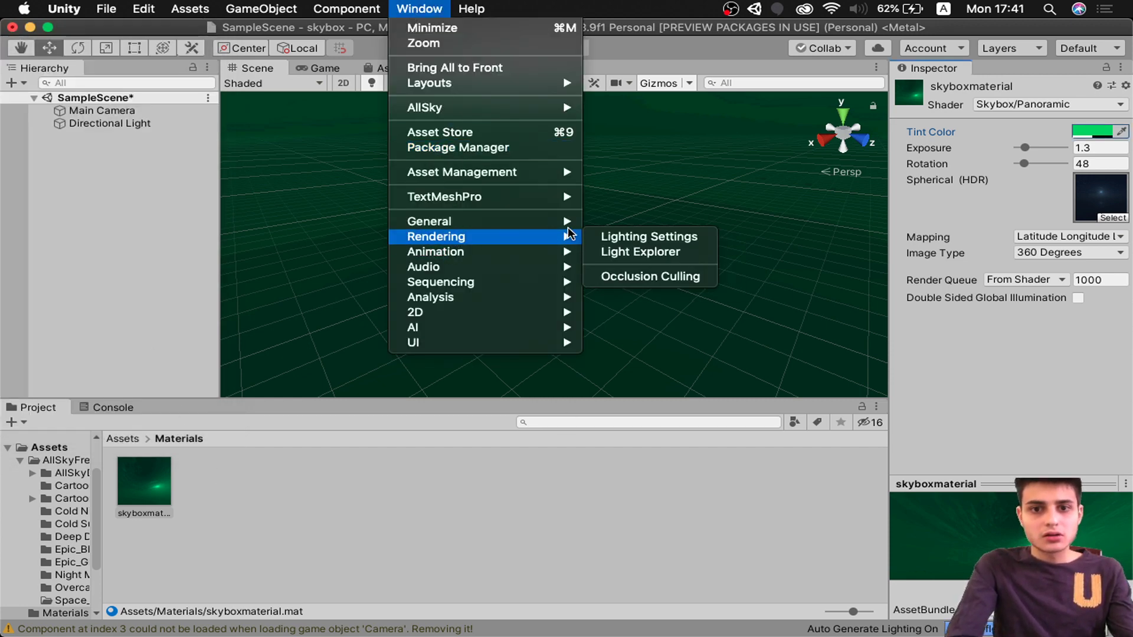
{"action": "left_click", "coordinate": [617, 239]}
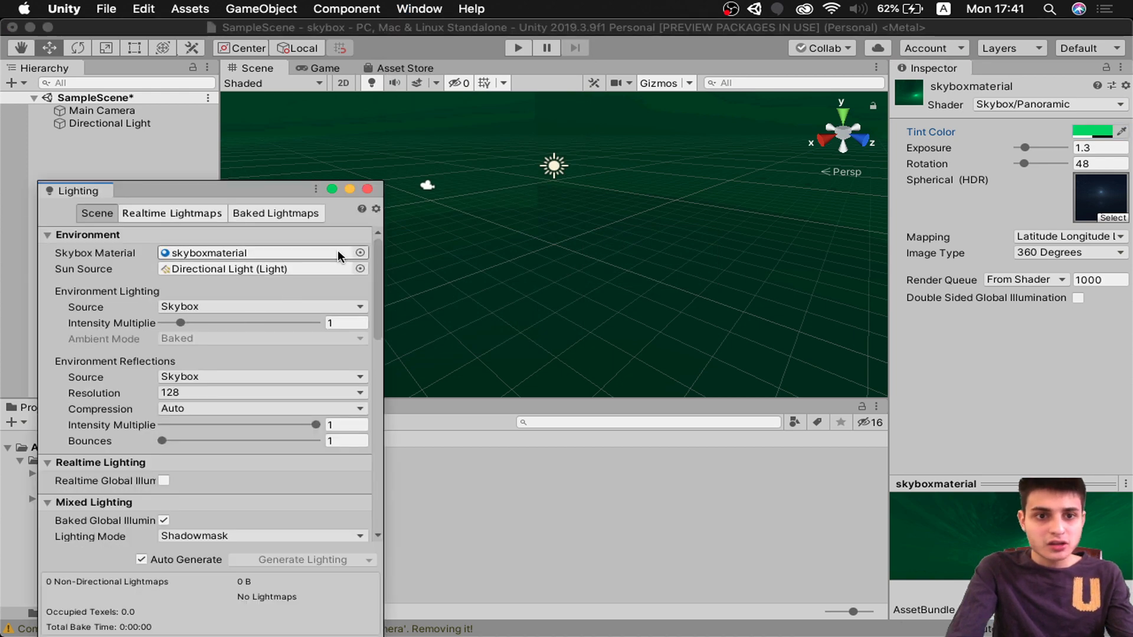
{"action": "left_click", "coordinate": [360, 252]}
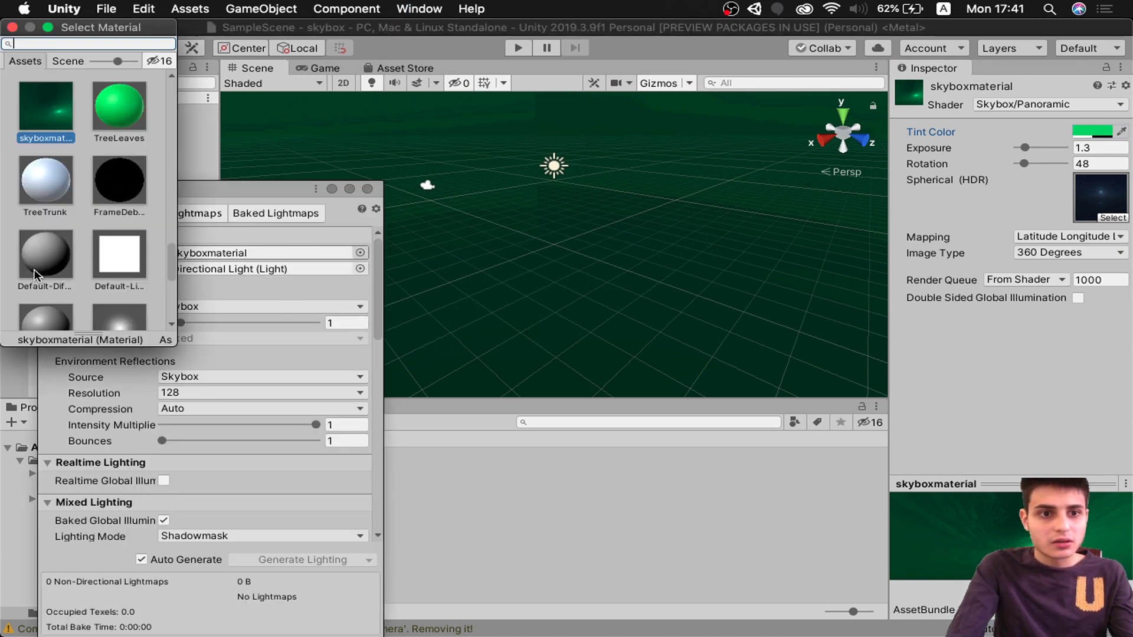
{"action": "left_click", "coordinate": [46, 253]}
{"action": "scroll", "coordinate": [171, 252], "scroll_direction": "down", "scroll_amount": 4}
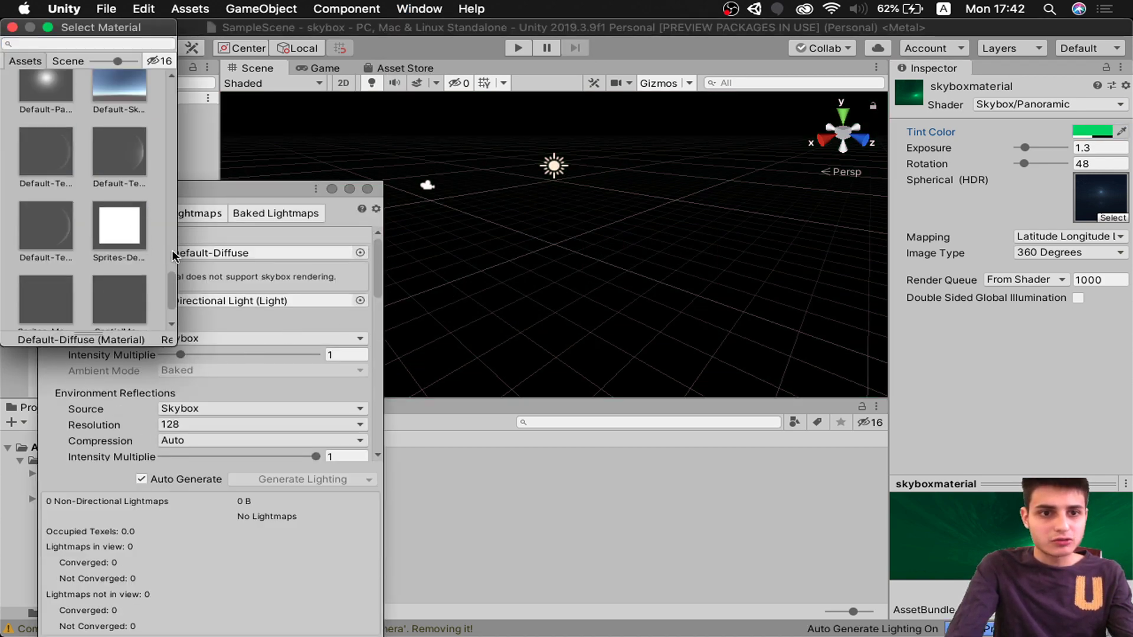
{"action": "left_click", "coordinate": [115, 94]}
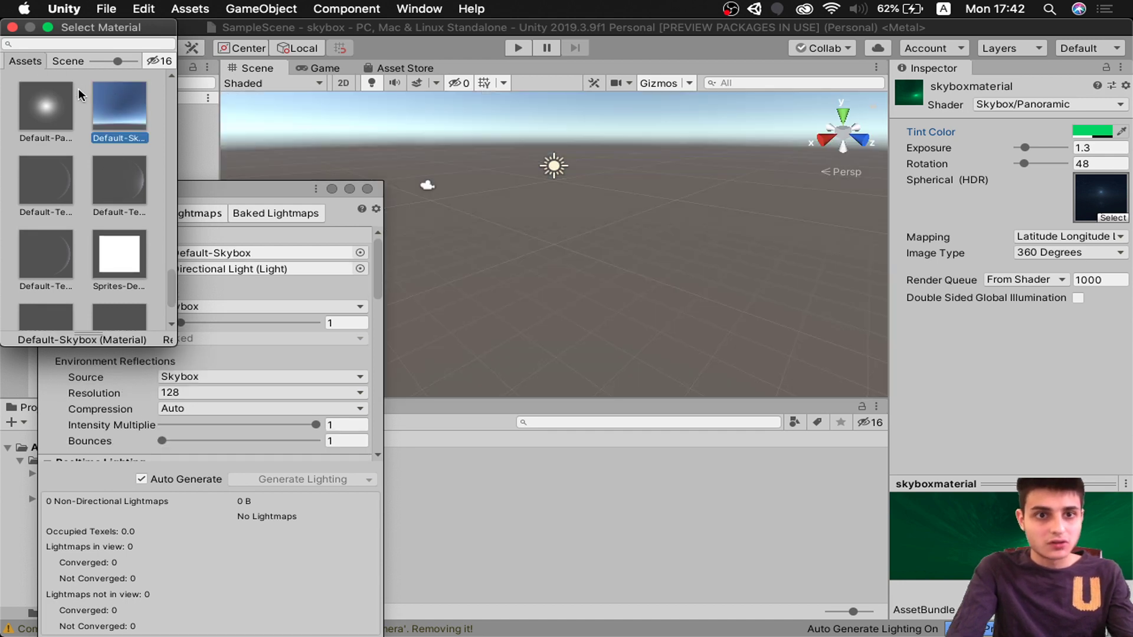
- Close the Lighting window, collapse AllSkyFree and SpaceSkies, and open the Materials folder
{"action": "left_click", "coordinate": [12, 27]}
{"action": "left_click", "coordinate": [367, 189]}
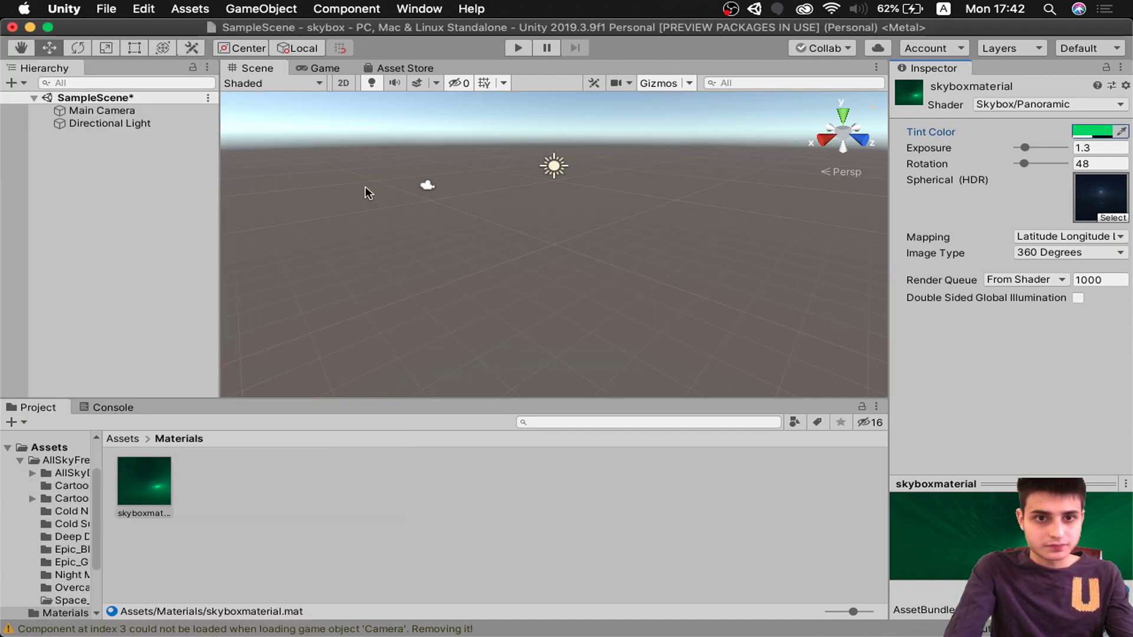
{"action": "left_click", "coordinate": [27, 448]}
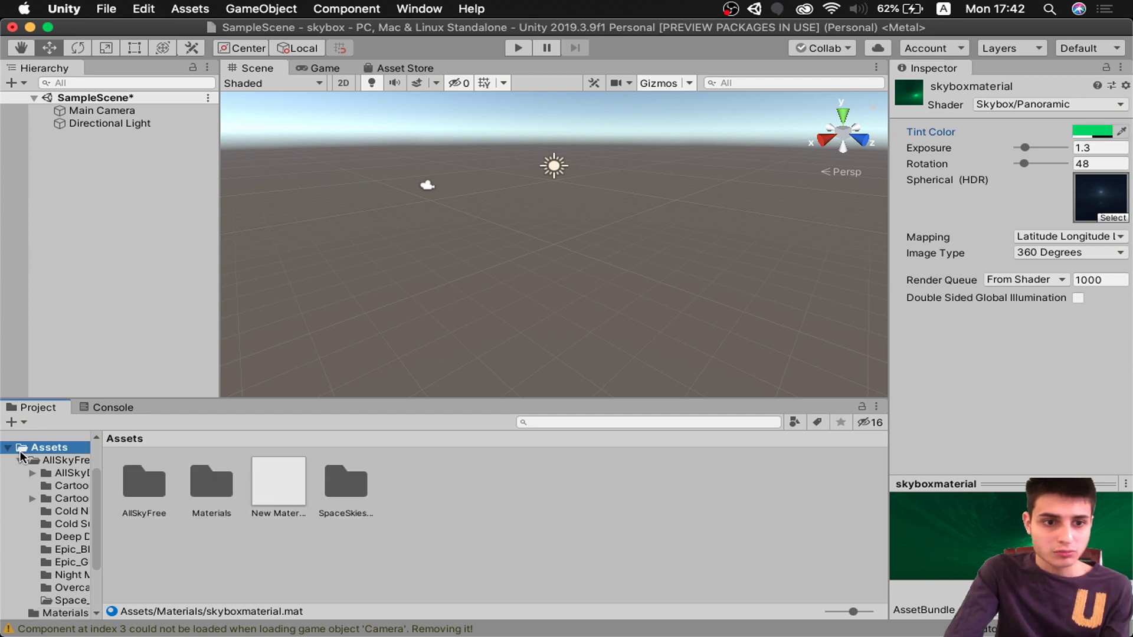
{"action": "left_click", "coordinate": [19, 459]}
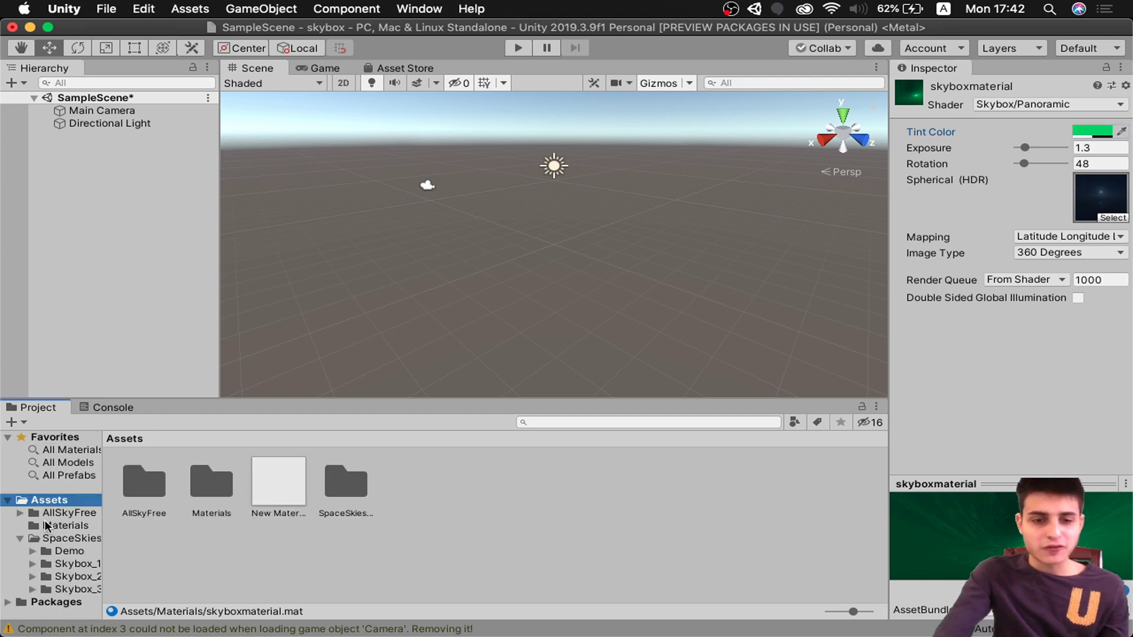
{"action": "left_click", "coordinate": [19, 539]}
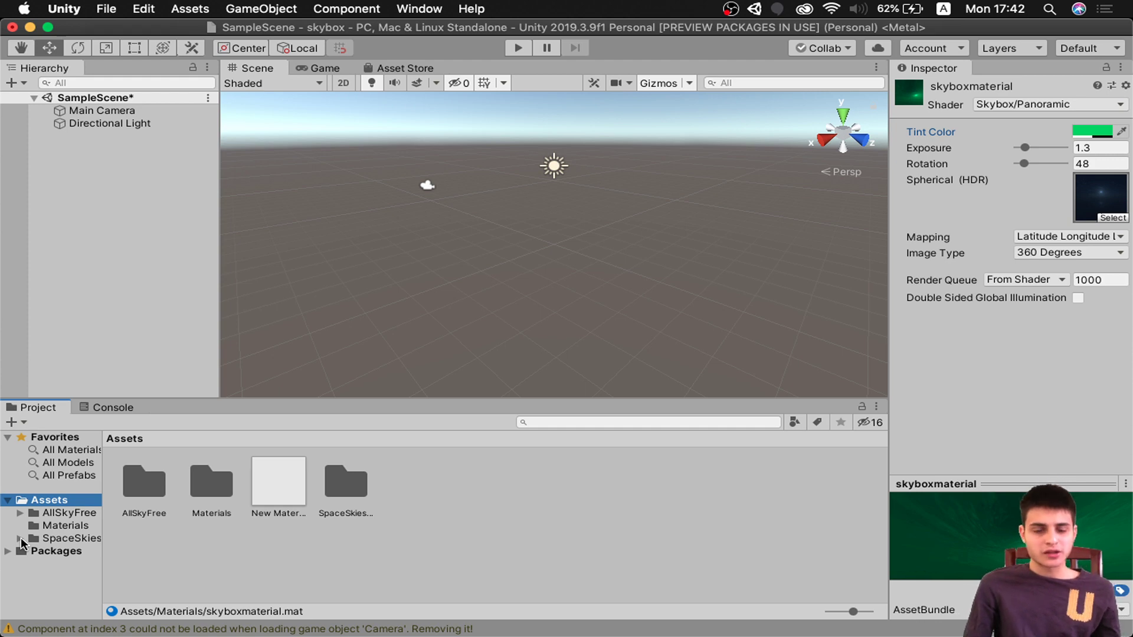
{"action": "left_click", "coordinate": [45, 525]}
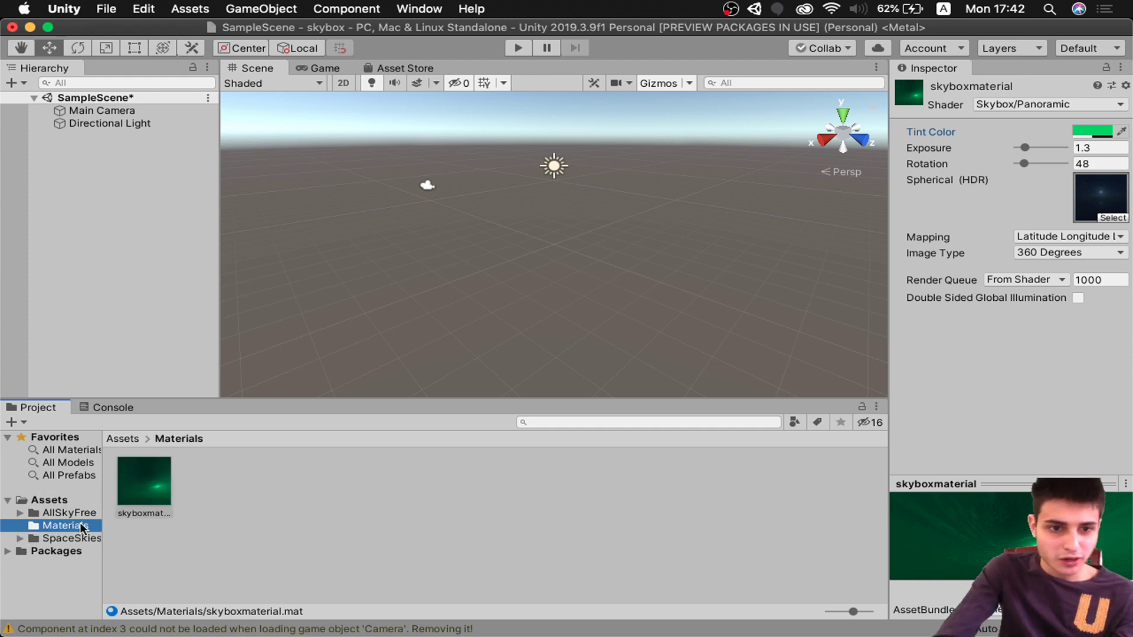
- Create a new material named proceduralskybox in the Materials folder
{"action": "right_click", "coordinate": [238, 507]}
{"action": "mouse_move", "coordinate": [295, 233]}
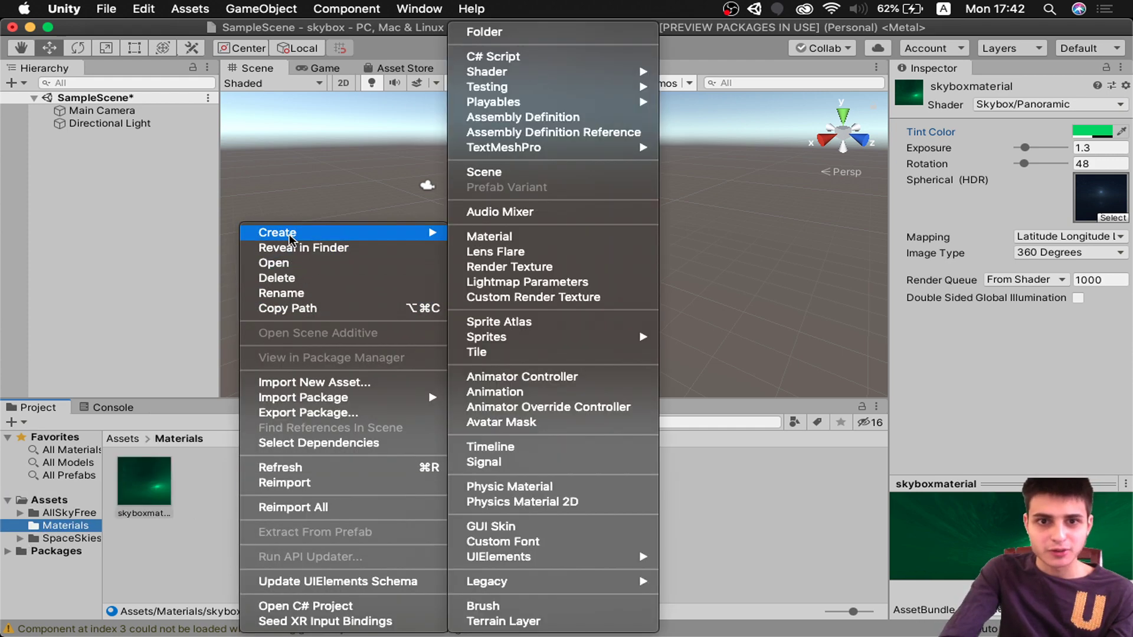
{"action": "left_click", "coordinate": [518, 236]}
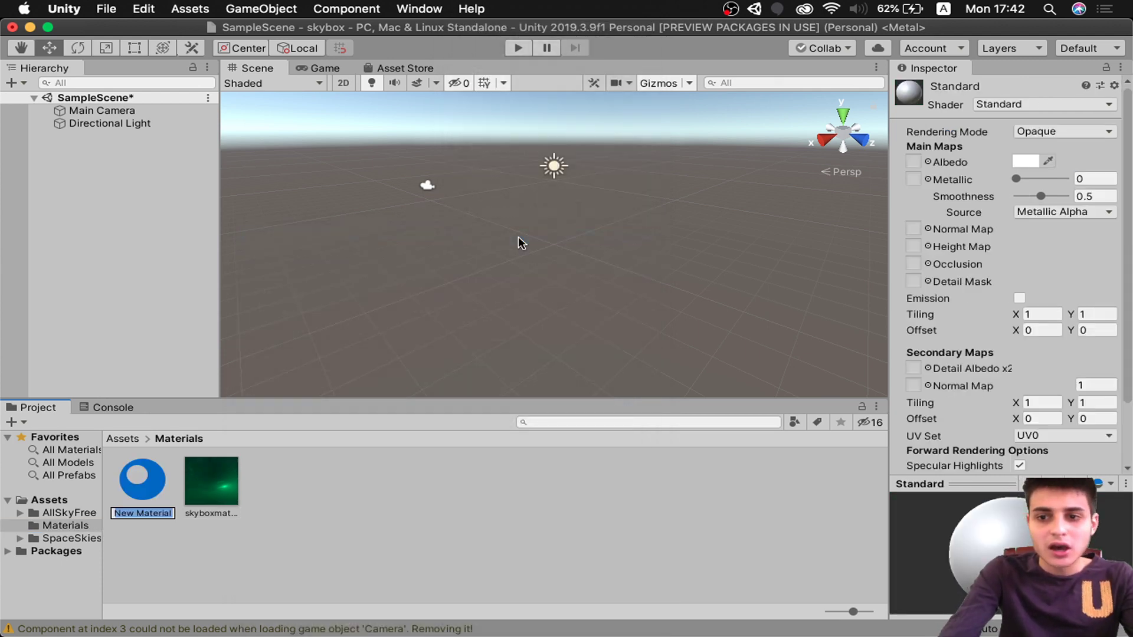
{"action": "type", "text": "procedural"}
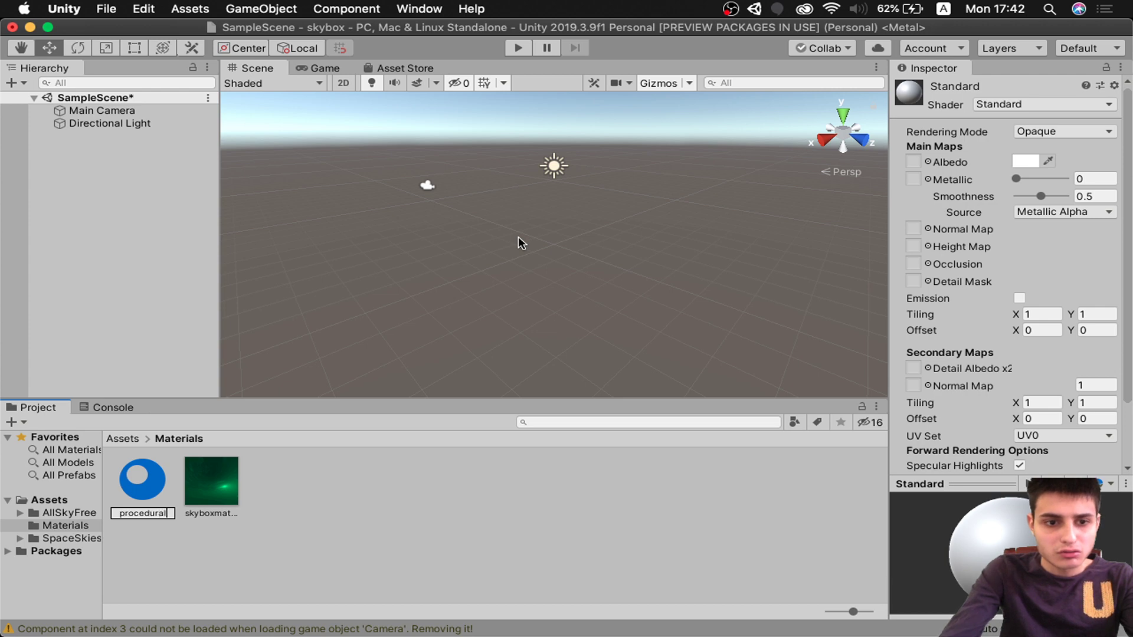
{"action": "type", "text": "skybox"}
{"action": "key", "text": "Return"}
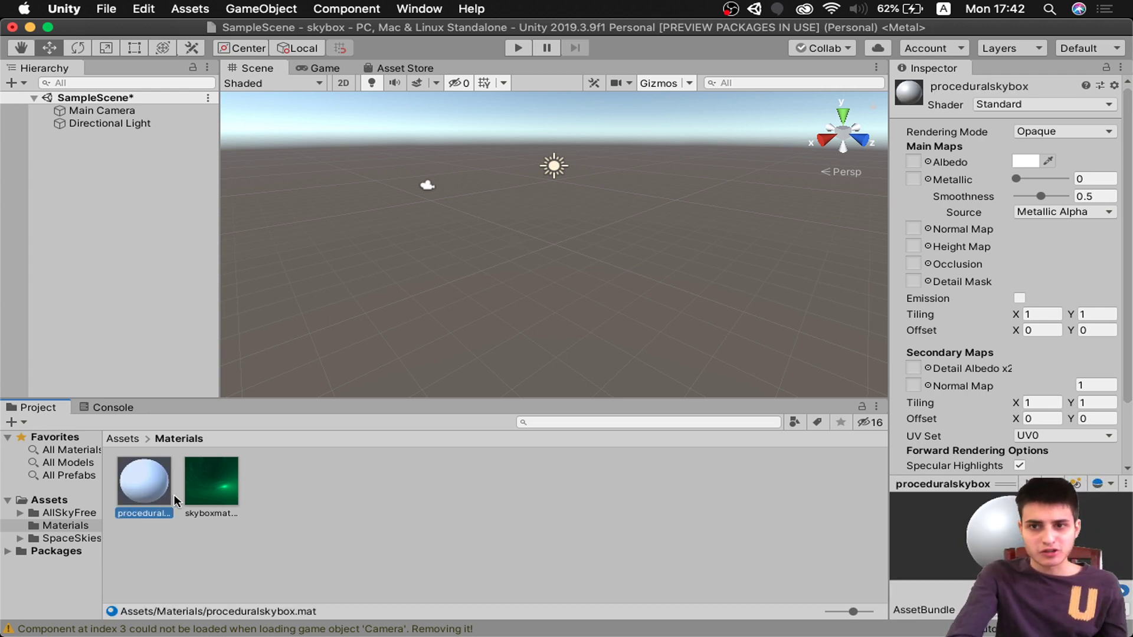
- Switch proceduralskybox's shader to Skybox/Procedural
{"action": "left_click", "coordinate": [1056, 104]}
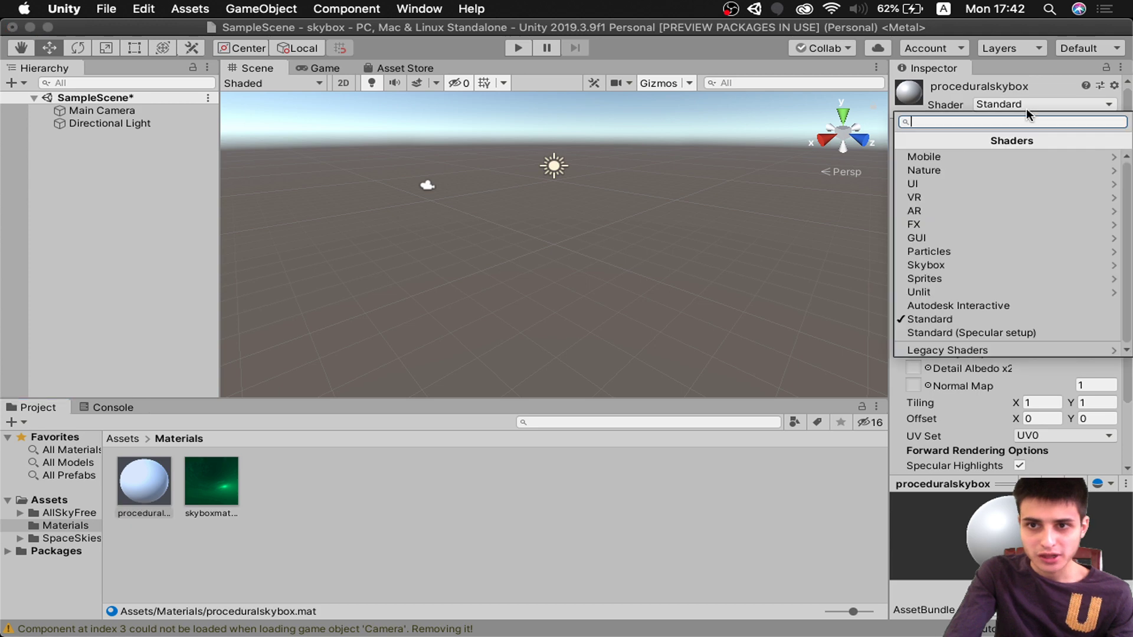
{"action": "left_click", "coordinate": [955, 264]}
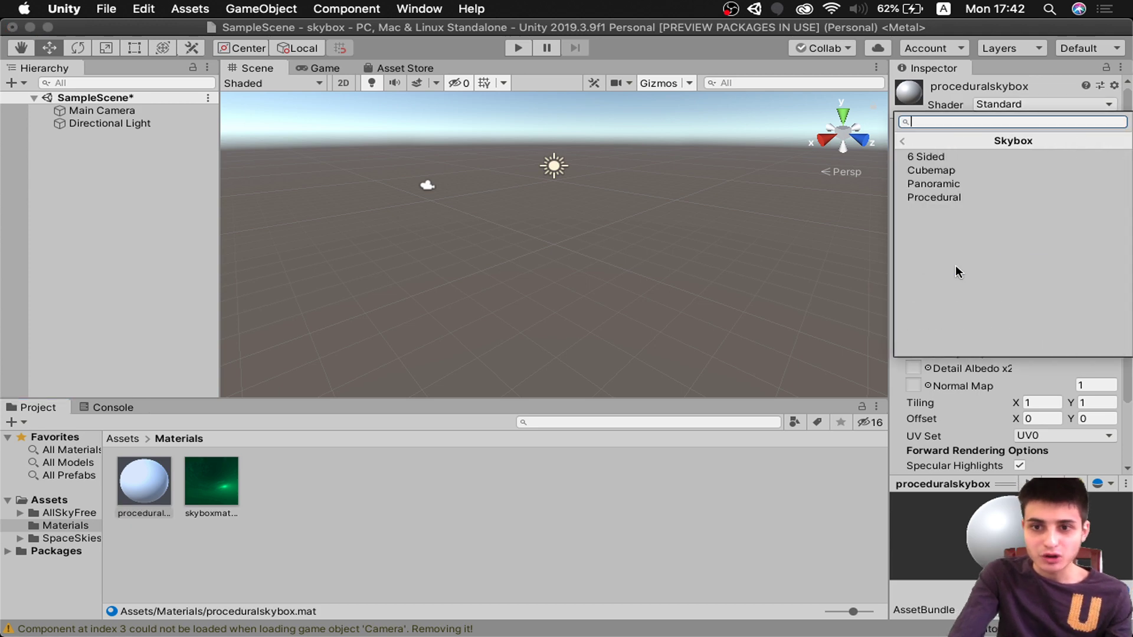
{"action": "left_click", "coordinate": [952, 196]}
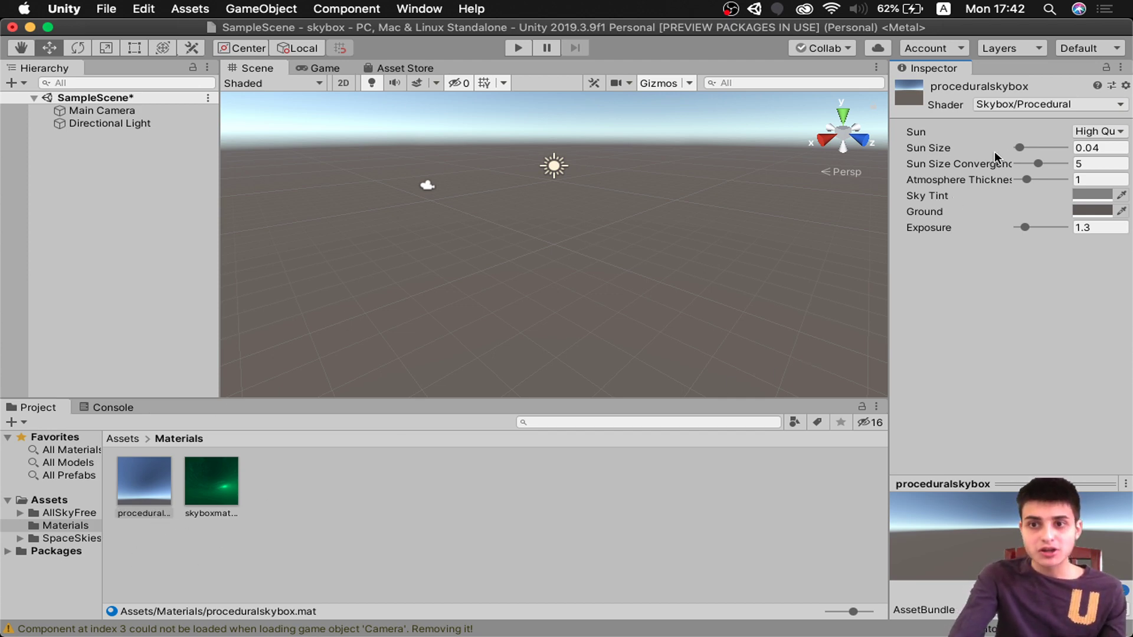
- Set Sun Size to 0, apply proceduralskybox to the scene, and raise Atmosphere Thickness to 2.5
{"action": "mouse_move", "coordinate": [1021, 148]}
{"action": "left_mouse_down"}
{"action": "mouse_move", "coordinate": [1093, 146]}
{"action": "mouse_move", "coordinate": [965, 152]}
{"action": "mouse_move", "coordinate": [1071, 148]}
{"action": "mouse_move", "coordinate": [1002, 147]}
{"action": "left_mouse_up"}
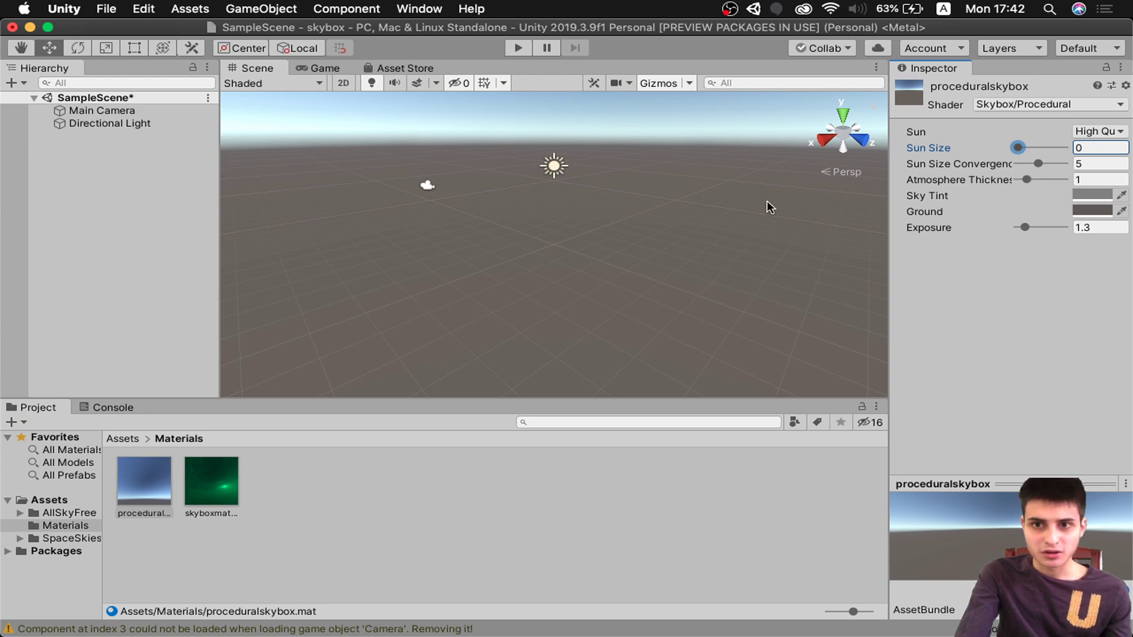
{"action": "left_click_drag", "start_coordinate": [161, 474], "coordinate": [401, 237]}
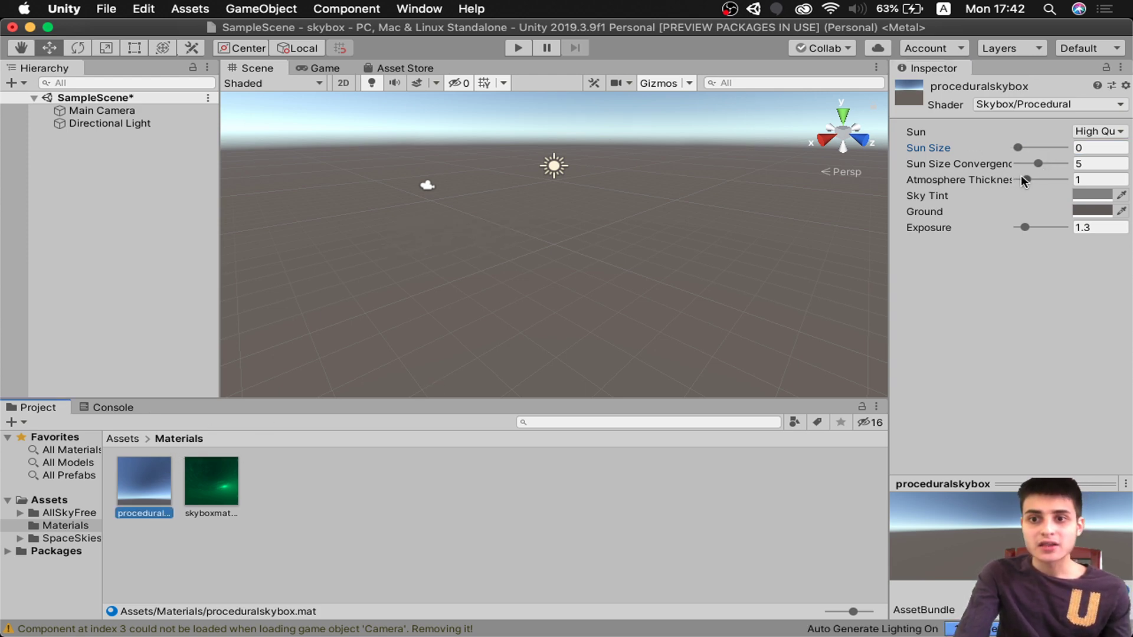
{"action": "mouse_move", "coordinate": [1022, 178]}
{"action": "left_mouse_down"}
{"action": "mouse_move", "coordinate": [1059, 178]}
{"action": "mouse_move", "coordinate": [1040, 179]}
{"action": "left_mouse_up"}
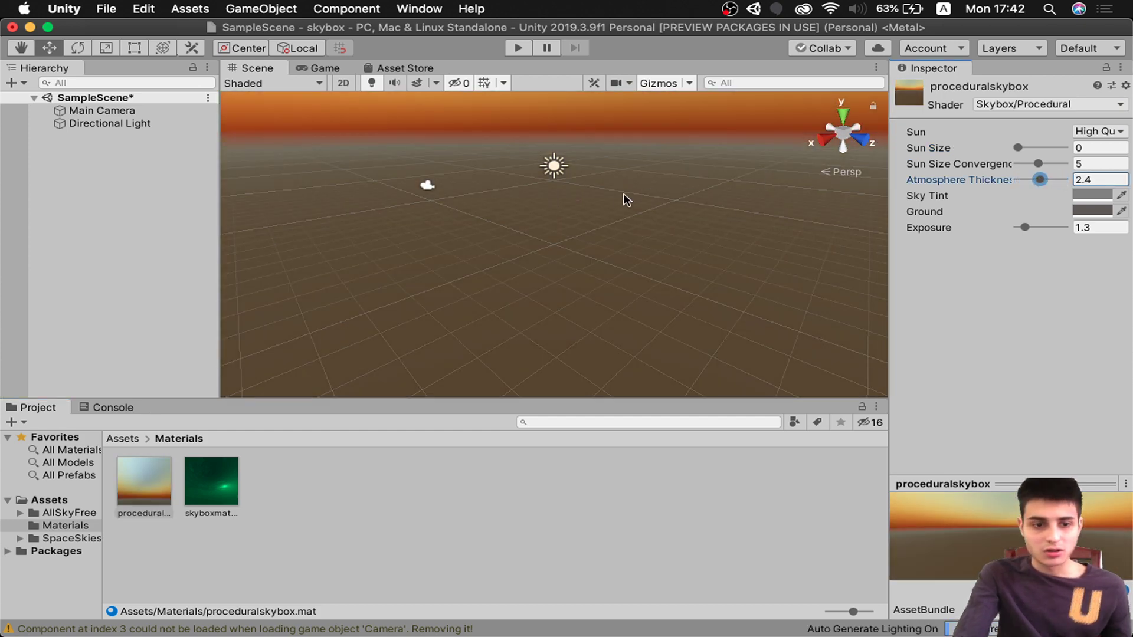
{"action": "left_click_drag", "start_coordinate": [671, 148], "coordinate": [670, 159], "text": "alt"}
{"action": "mouse_move", "coordinate": [1040, 179]}
{"action": "left_mouse_down"}
{"action": "mouse_move", "coordinate": [1056, 180]}
{"action": "mouse_move", "coordinate": [1024, 179]}
{"action": "mouse_move", "coordinate": [1055, 180]}
{"action": "mouse_move", "coordinate": [1028, 179]}
{"action": "mouse_move", "coordinate": [1040, 180]}
{"action": "left_mouse_up"}
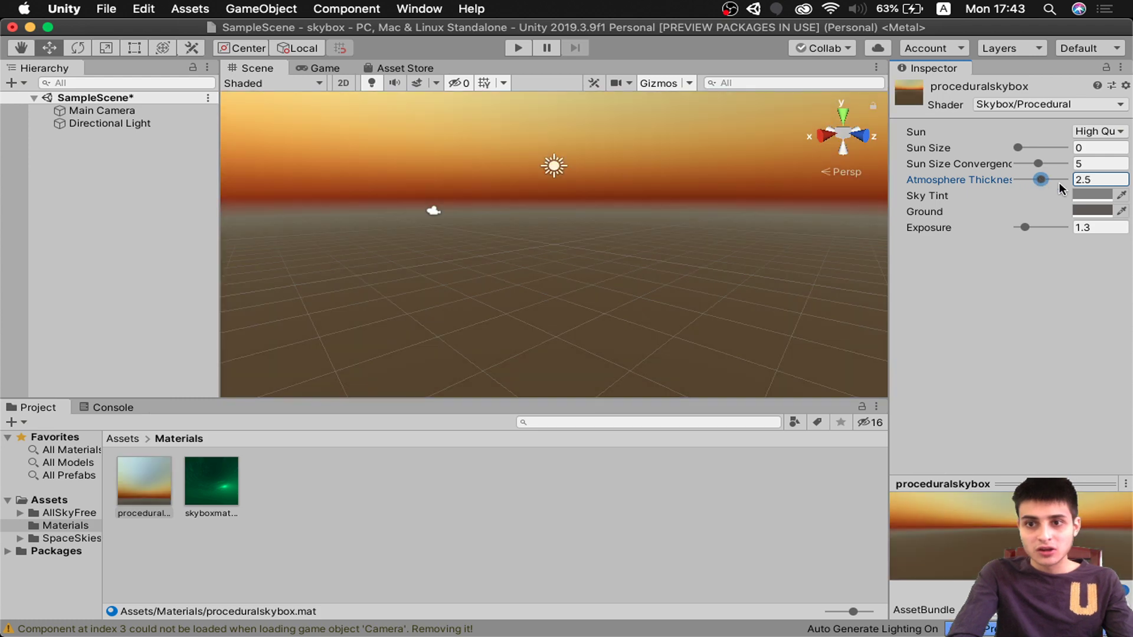
- Set proceduralskybox's Sky Tint to bright green 0CC52E, then deselect the material
{"action": "left_click", "coordinate": [1092, 194]}
{"action": "left_click", "coordinate": [87, 88]}
{"action": "left_click_drag", "start_coordinate": [87, 88], "coordinate": [47, 104]}
{"action": "left_click_drag", "start_coordinate": [128, 148], "coordinate": [144, 137]}
{"action": "left_click", "coordinate": [12, 28]}
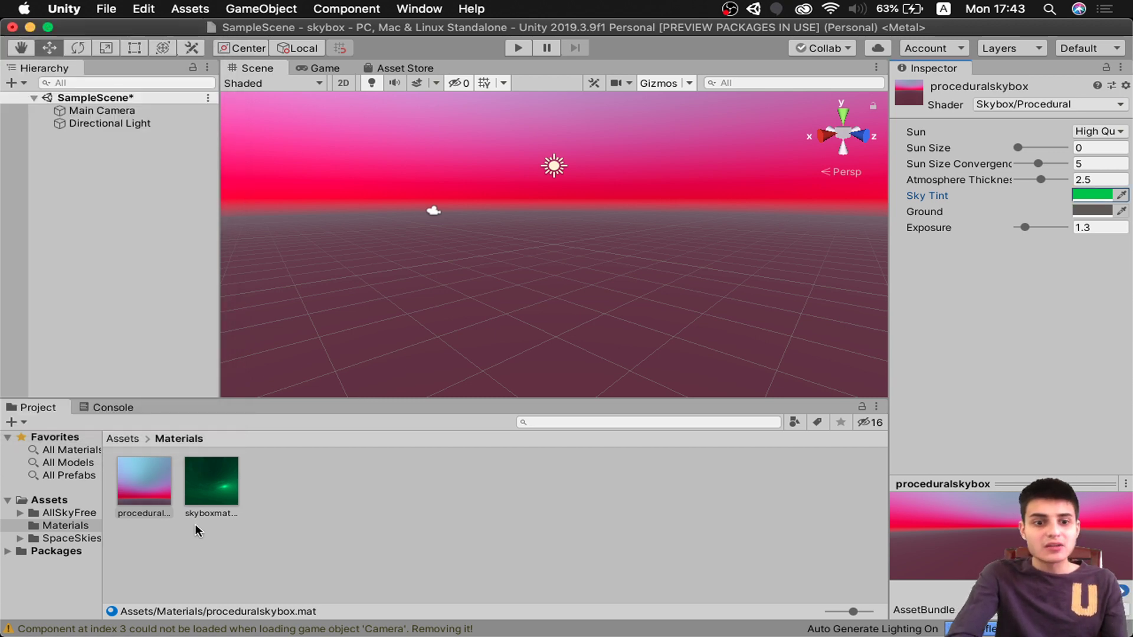
{"action": "left_click", "coordinate": [1102, 198]}
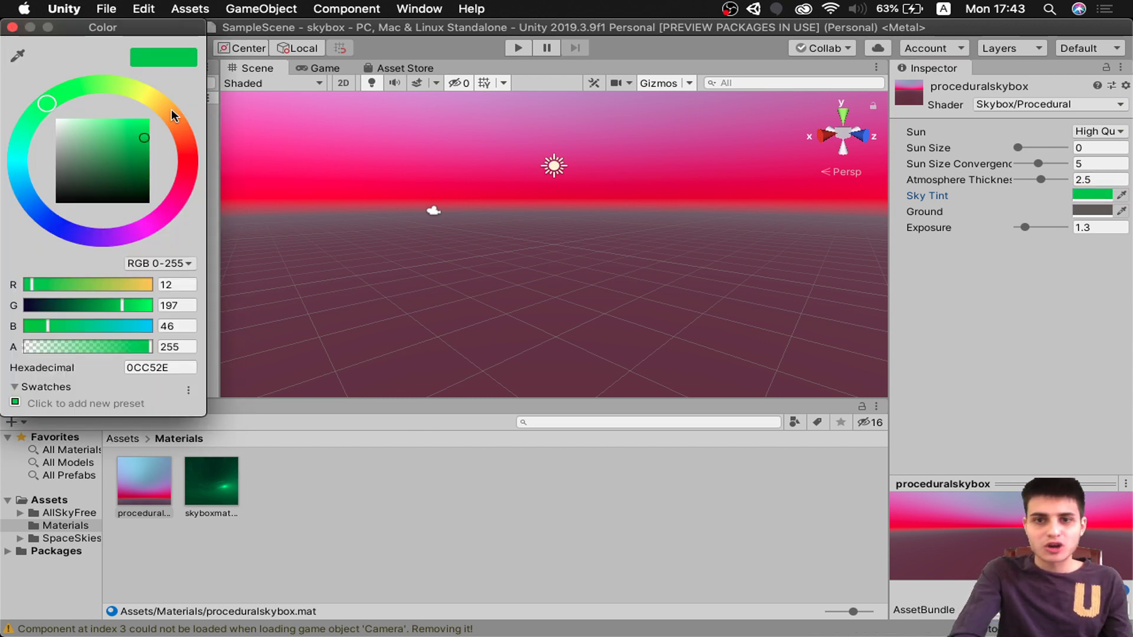
{"action": "left_click", "coordinate": [12, 27]}
{"action": "left_click", "coordinate": [345, 571]}
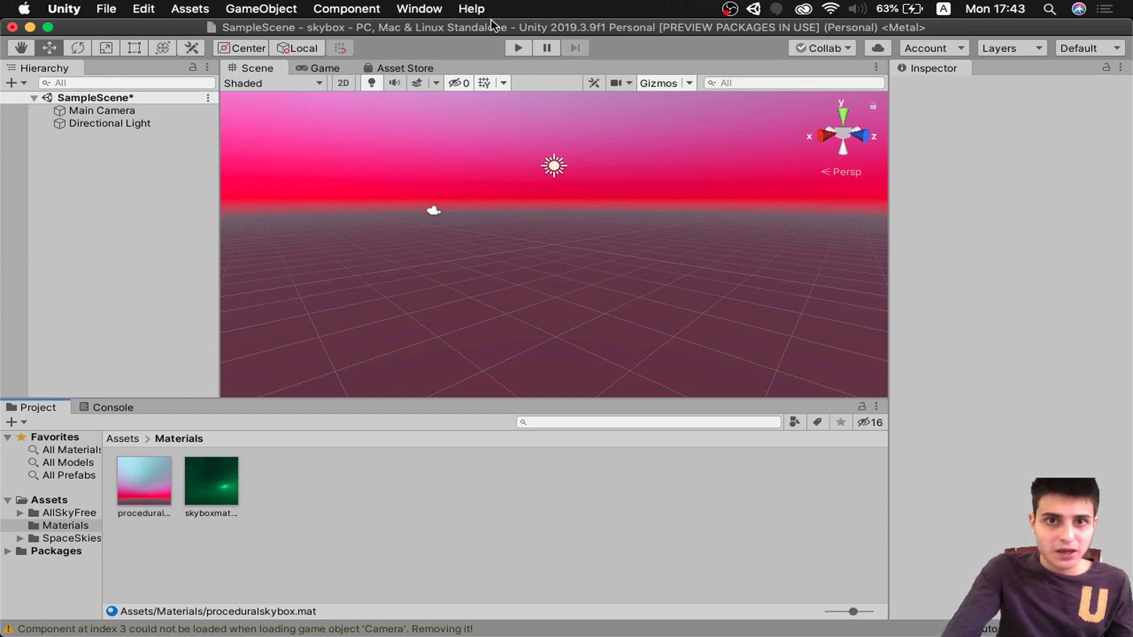
- In Lighting Settings, set the Skybox Material to Default-Skybox and close the window
{"action": "left_click", "coordinate": [439, 11]}
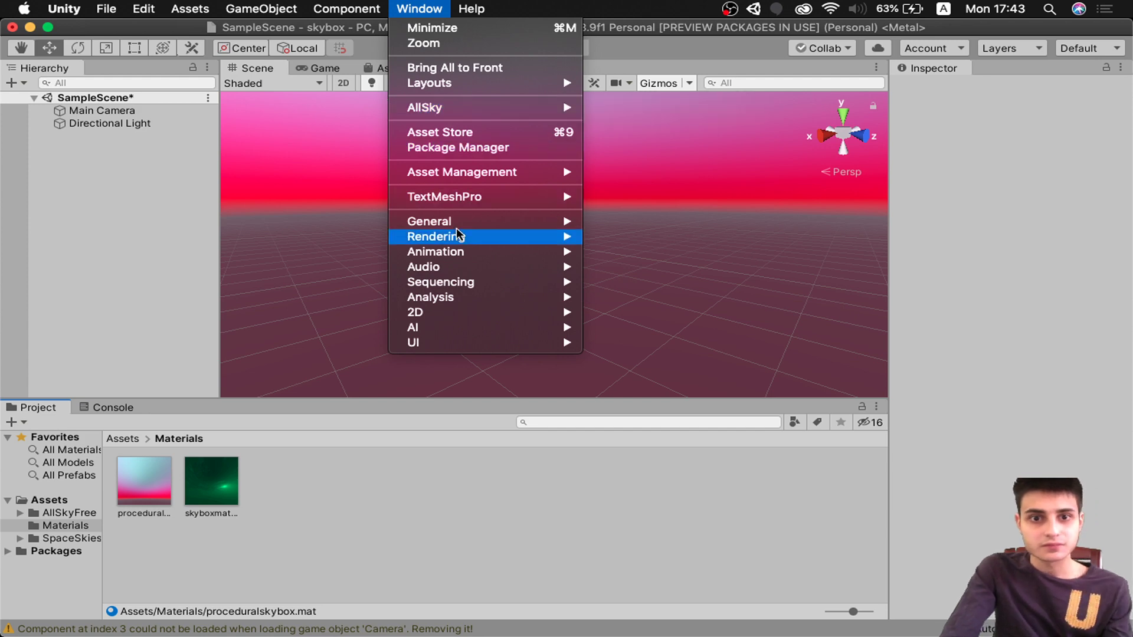
{"action": "mouse_move", "coordinate": [465, 238]}
{"action": "left_click", "coordinate": [637, 236]}
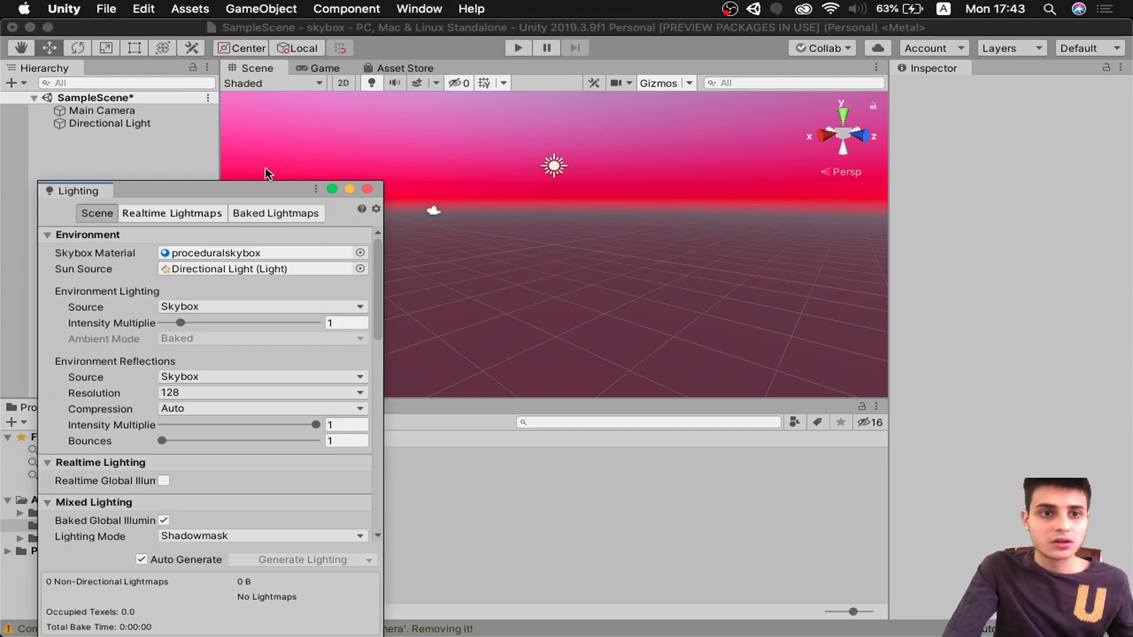
{"action": "left_click", "coordinate": [359, 252]}
{"action": "scroll", "coordinate": [59, 283], "scroll_direction": "down", "scroll_amount": 5}
{"action": "double_click", "coordinate": [42, 219]}
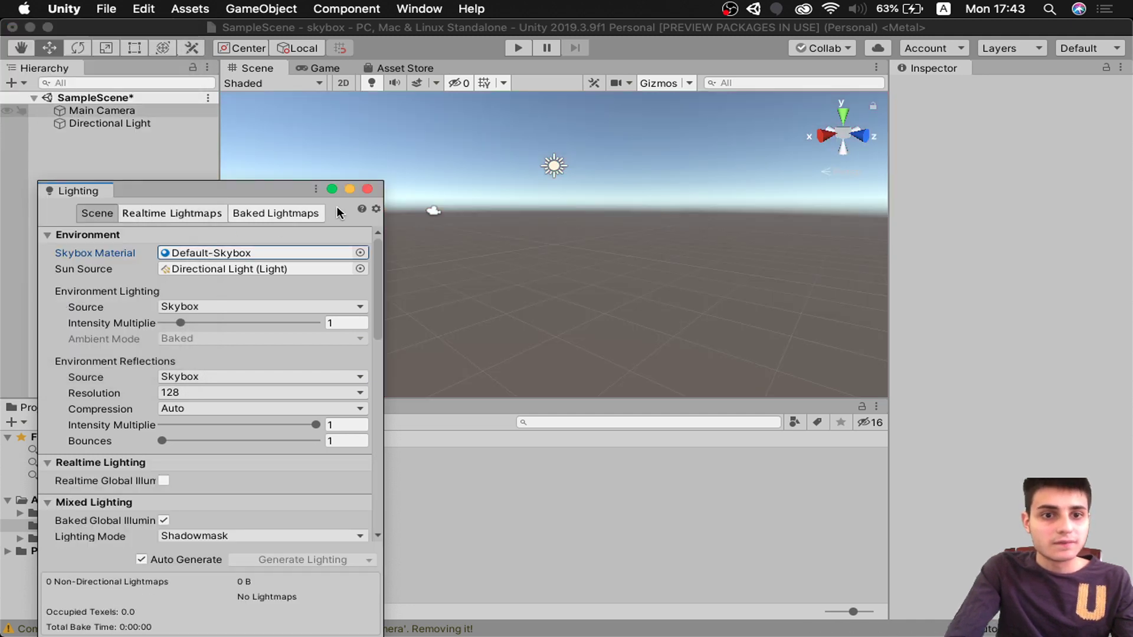
{"action": "left_click", "coordinate": [366, 189]}
- Create a New Material in the Materials folder
{"action": "right_click", "coordinate": [282, 513]}
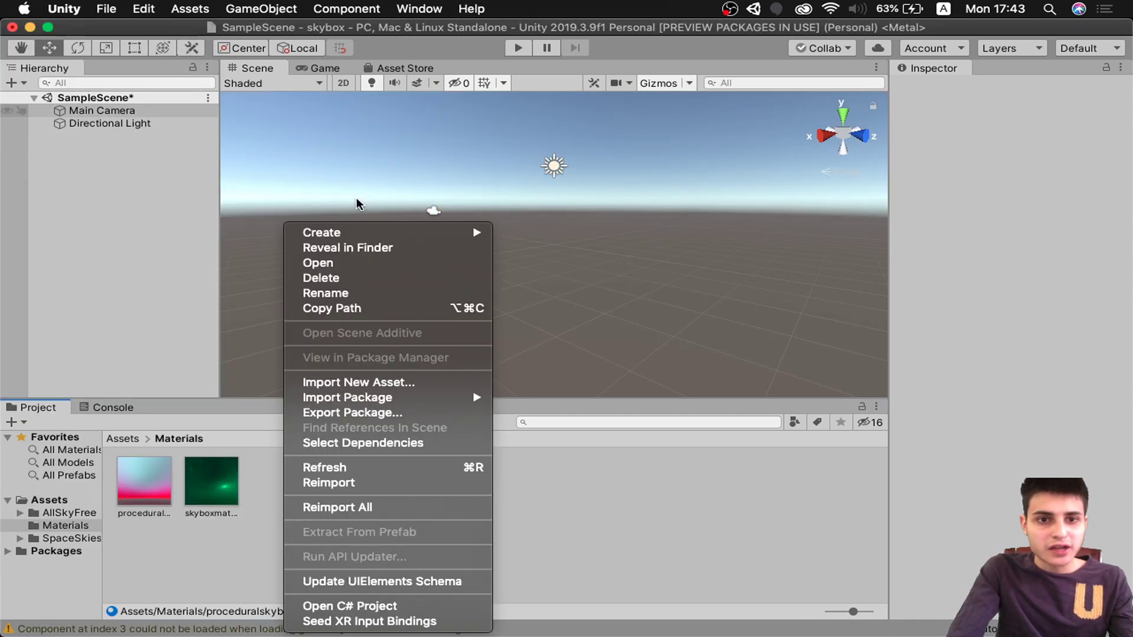
{"action": "mouse_move", "coordinate": [352, 235]}
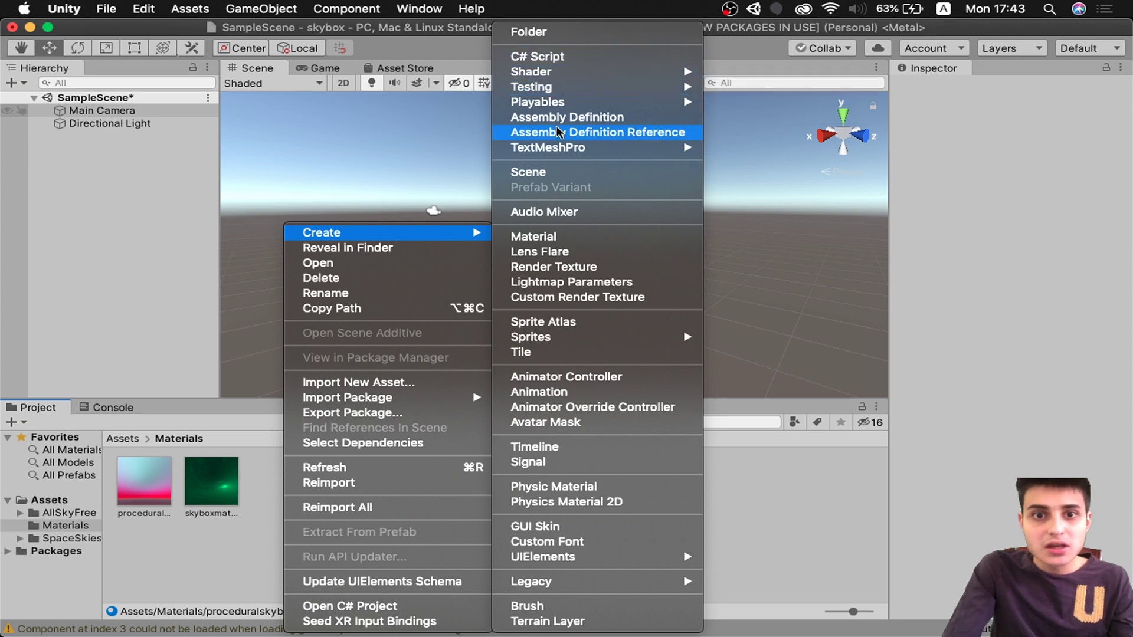
{"action": "left_click", "coordinate": [542, 235]}
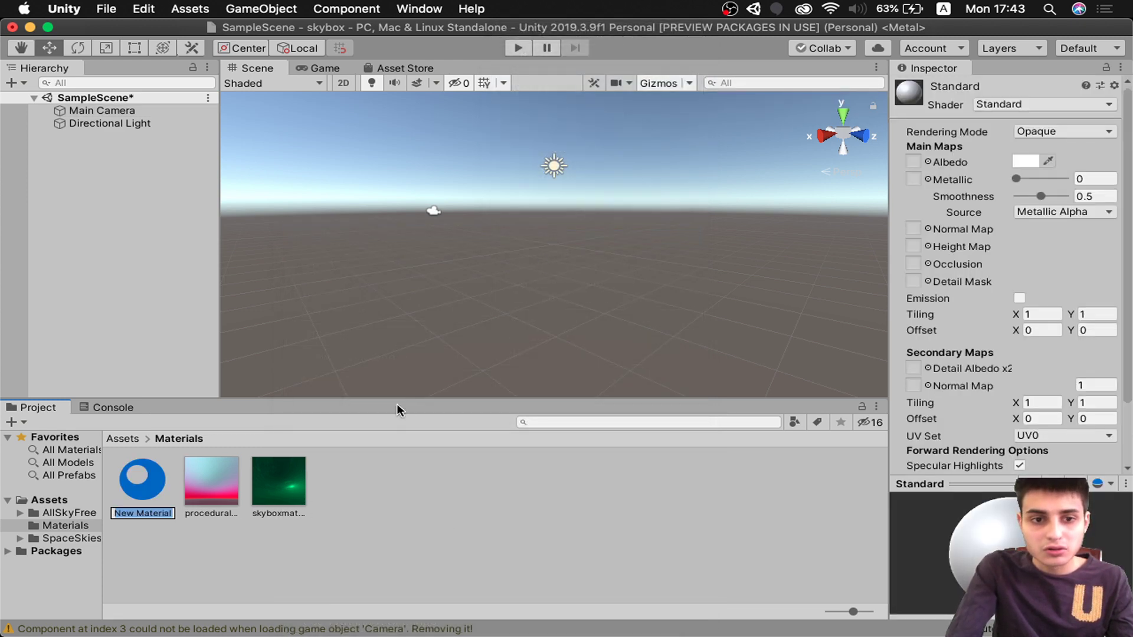
- Give New Material the Skybox/Cubemap shader with Exposure 0
{"action": "left_click", "coordinate": [1063, 104]}
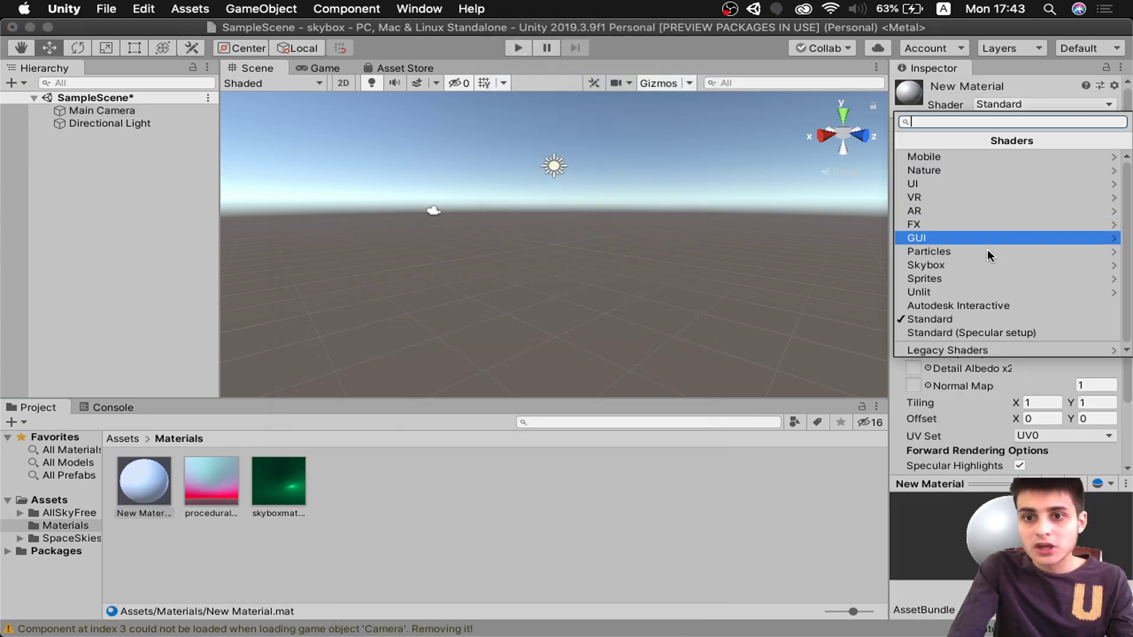
{"action": "left_click", "coordinate": [968, 264]}
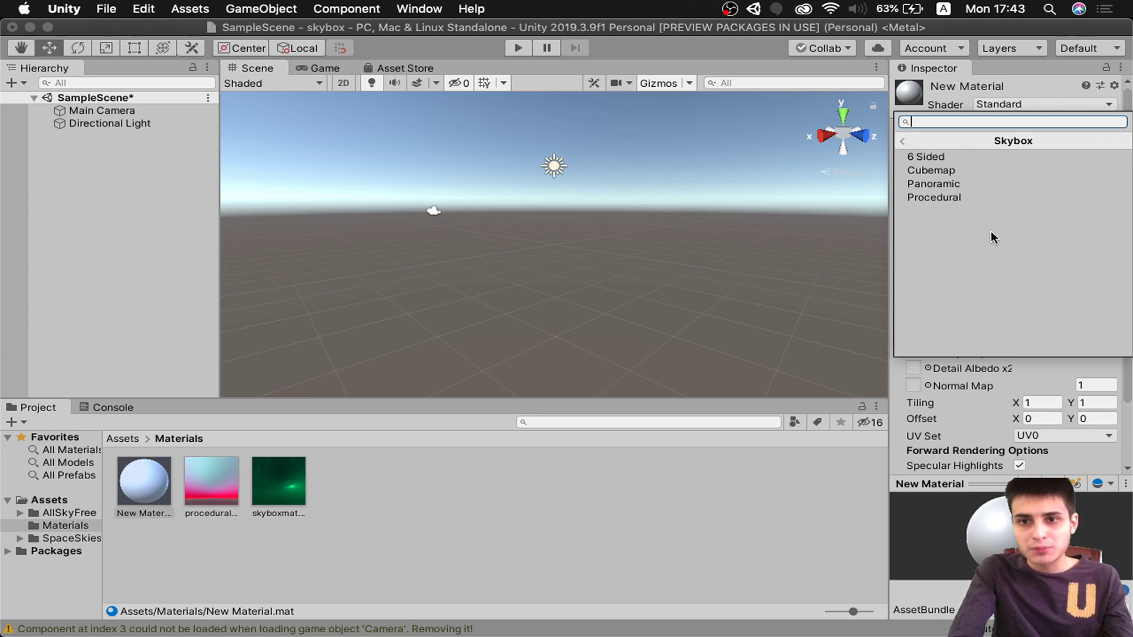
{"action": "left_click", "coordinate": [981, 170]}
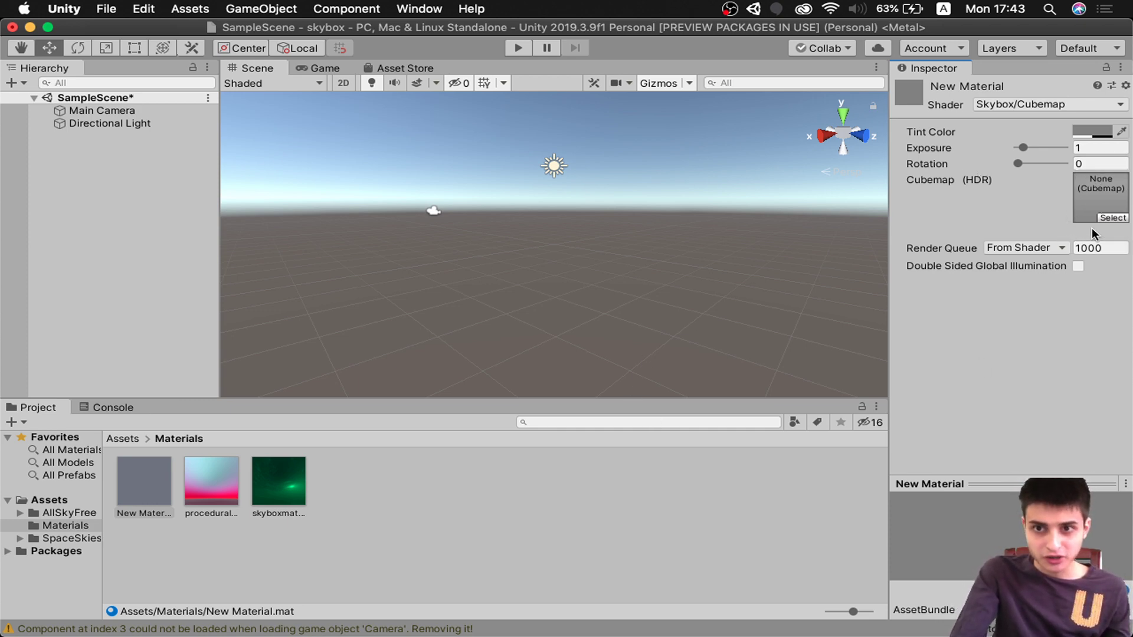
{"action": "left_click_drag", "start_coordinate": [1022, 148], "coordinate": [1014, 171]}
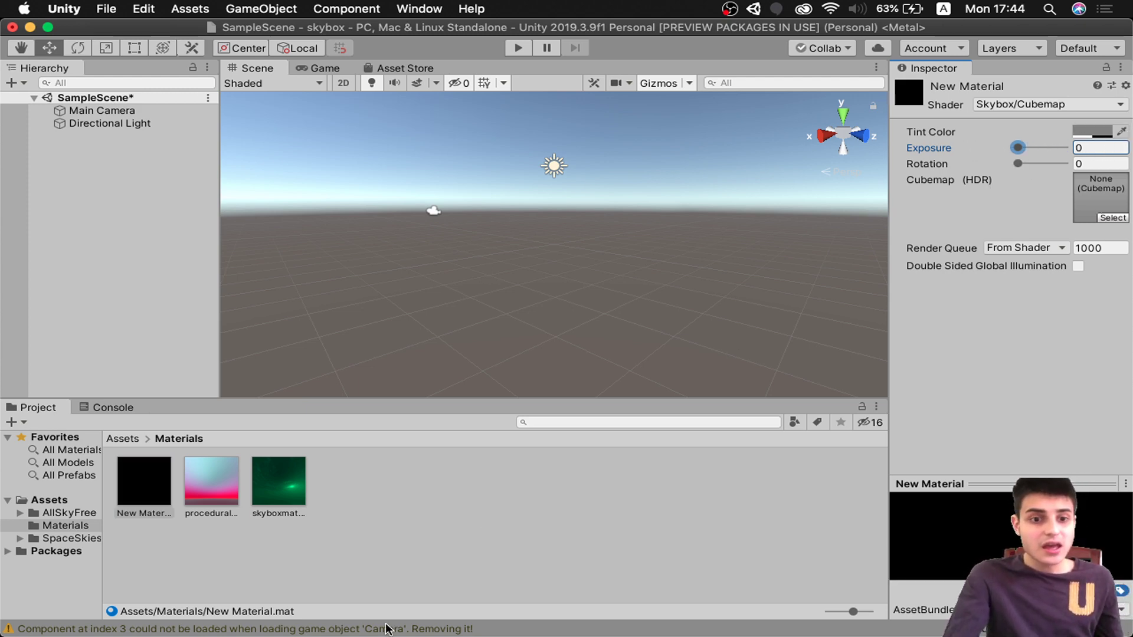
- Deselect New Material, browse AllSkyFree, return to Assets, and orbit the Scene view toward the ground
{"action": "left_click", "coordinate": [430, 543]}
{"action": "left_click", "coordinate": [71, 511]}
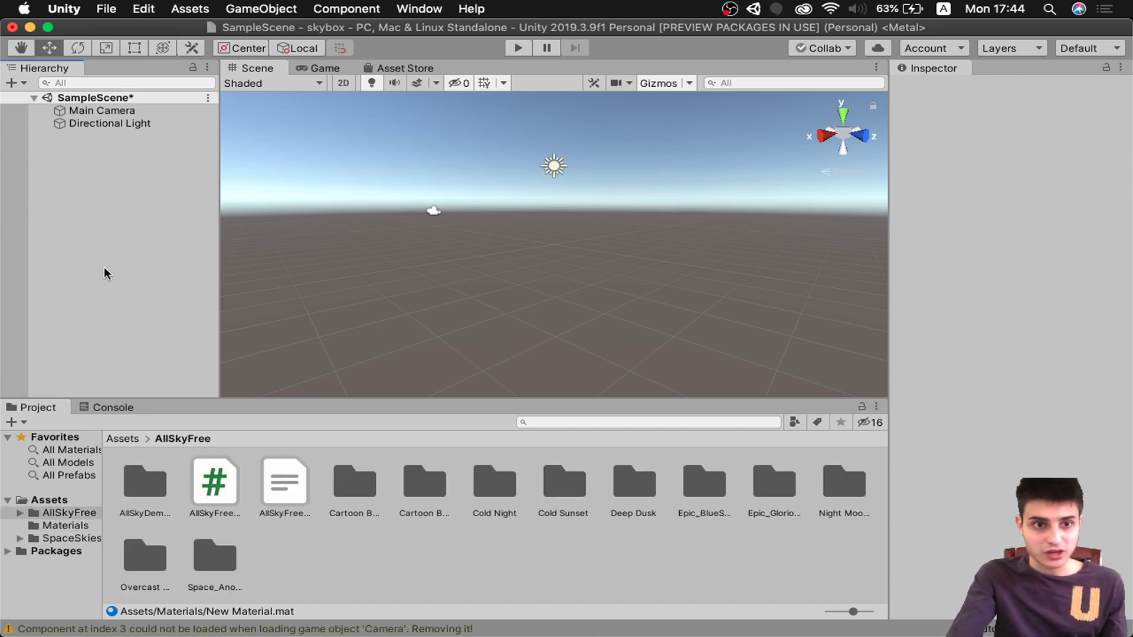
{"action": "left_click", "coordinate": [52, 500]}
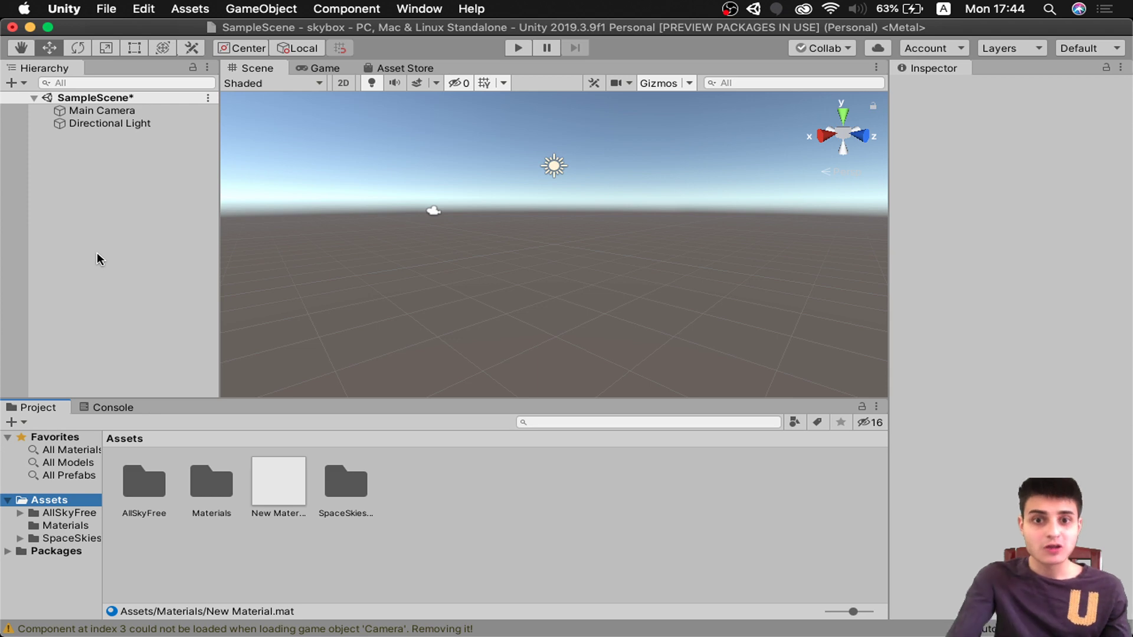
{"action": "left_click_drag", "start_coordinate": [642, 157], "coordinate": [657, 241], "text": "alt"}
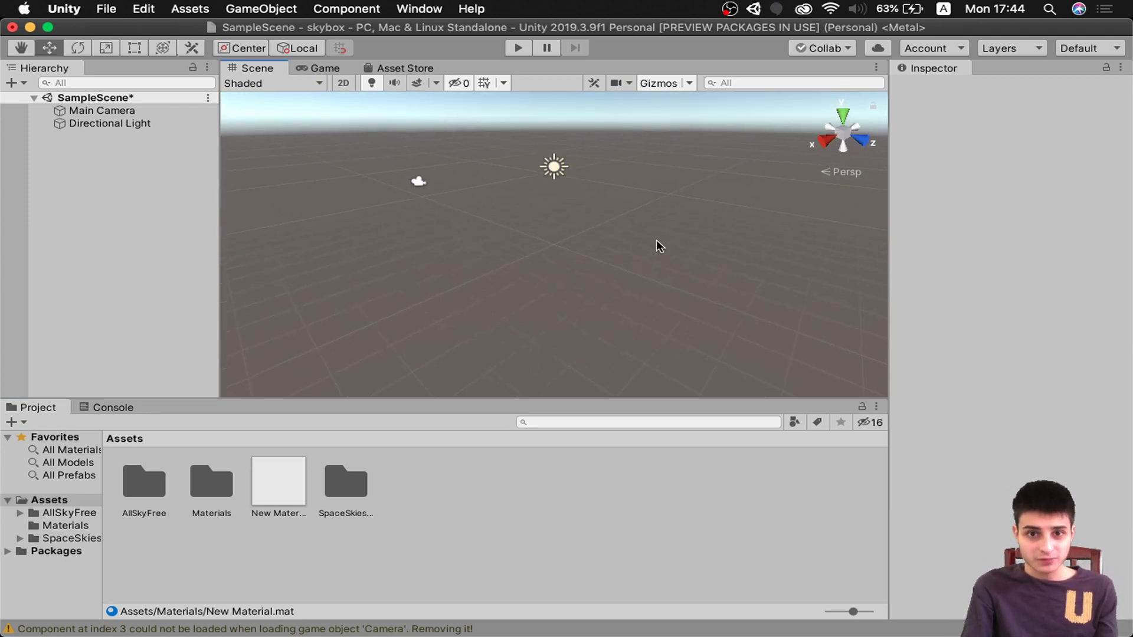